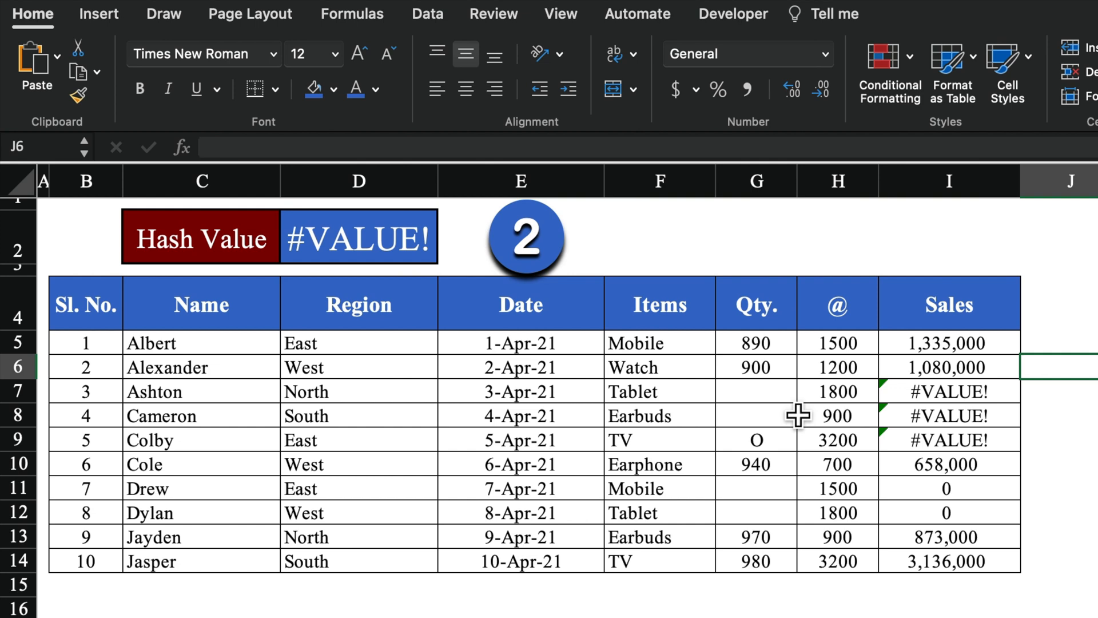
Clear the hidden contents of Qty cells G7:G8
{"action": "left_click", "coordinate": [788, 413]}
{"action": "left_click", "coordinate": [787, 402]}
{"action": "left_click", "coordinate": [791, 426]}
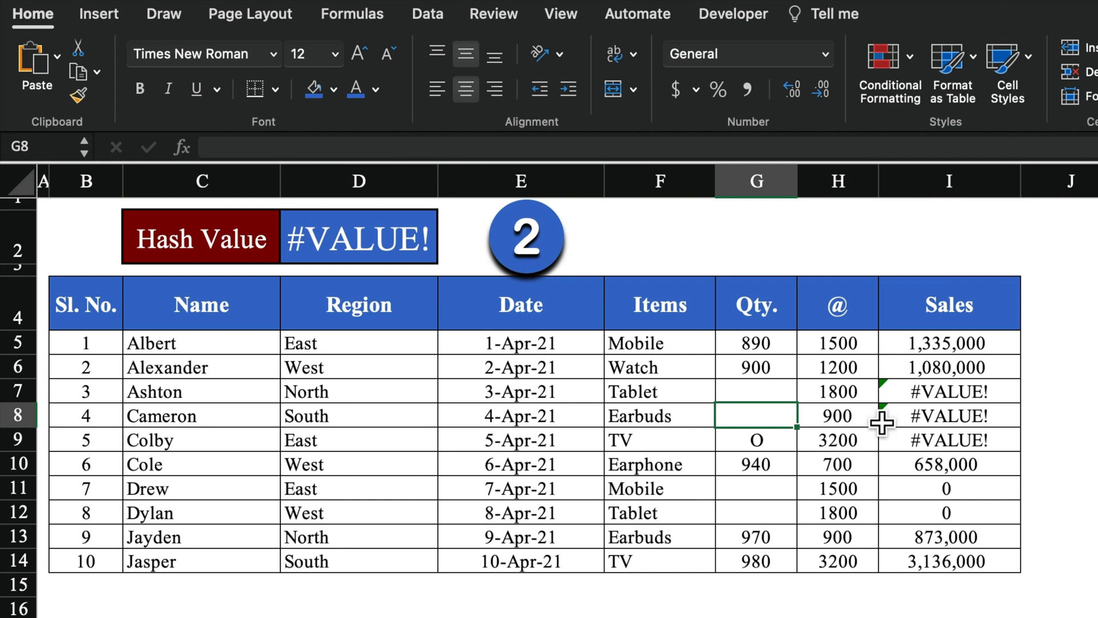
{"action": "left_click", "coordinate": [780, 399]}
{"action": "left_click_drag", "start_coordinate": [782, 413], "coordinate": [784, 417]}
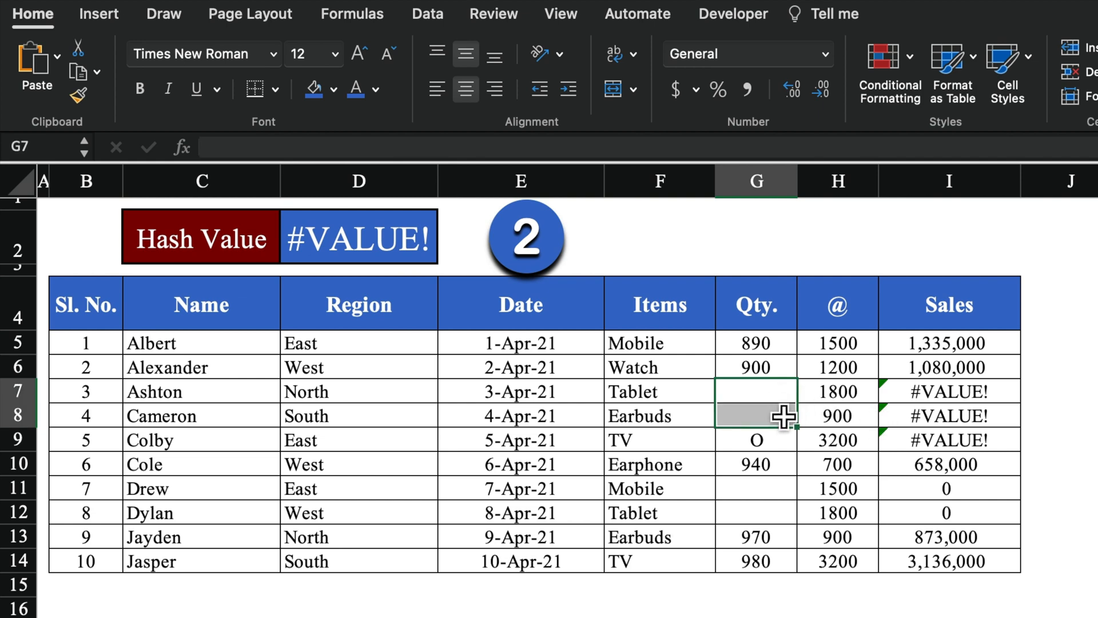
{"action": "key", "text": "Delete"}
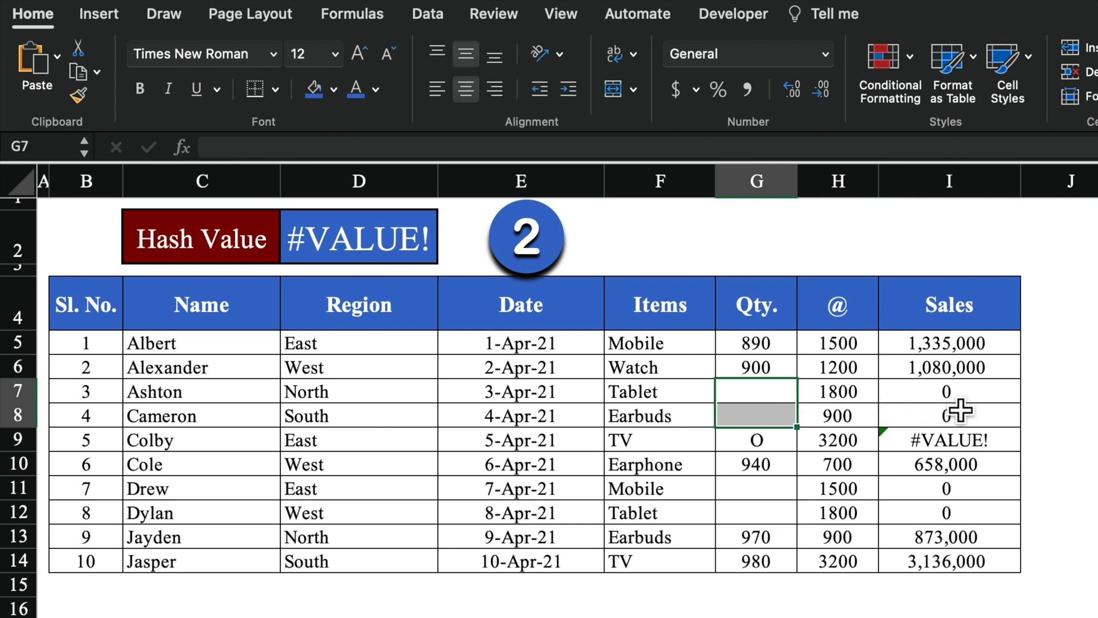
Replace the letter O in Qty cell G9 with 0
{"action": "left_click", "coordinate": [779, 442]}
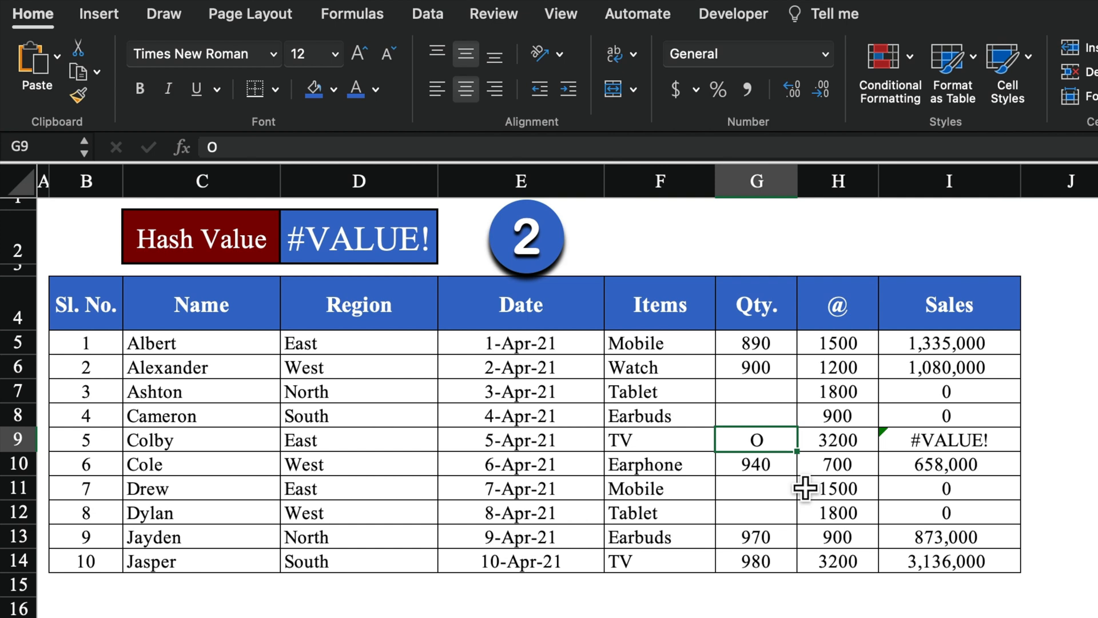
{"action": "key", "text": "Delete"}
{"action": "type", "text": "0"}
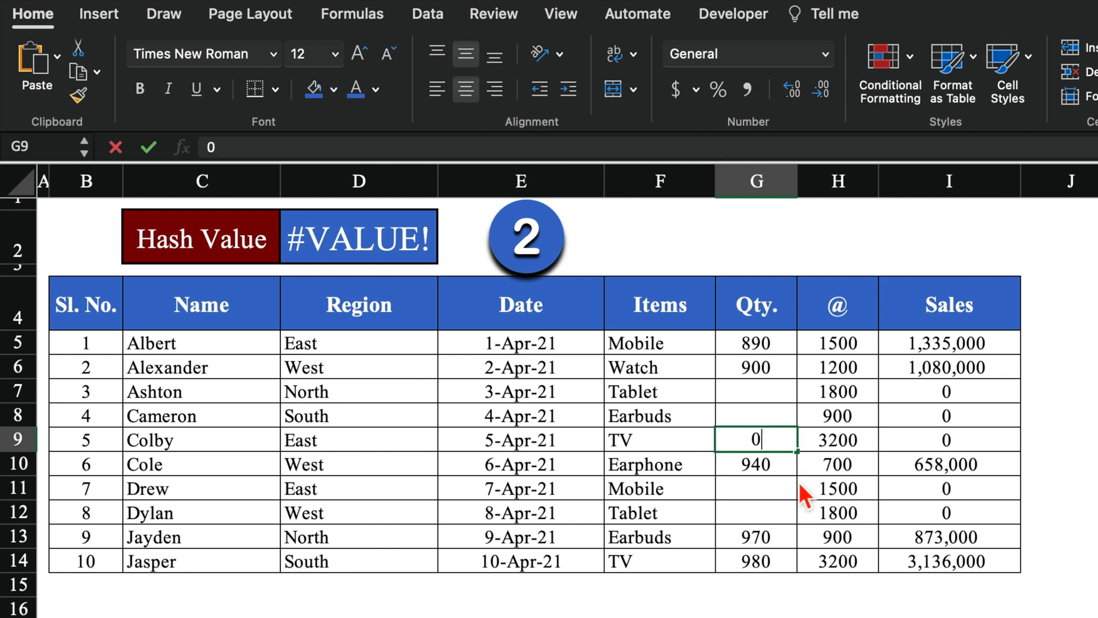
{"action": "left_click", "coordinate": [1018, 391]}
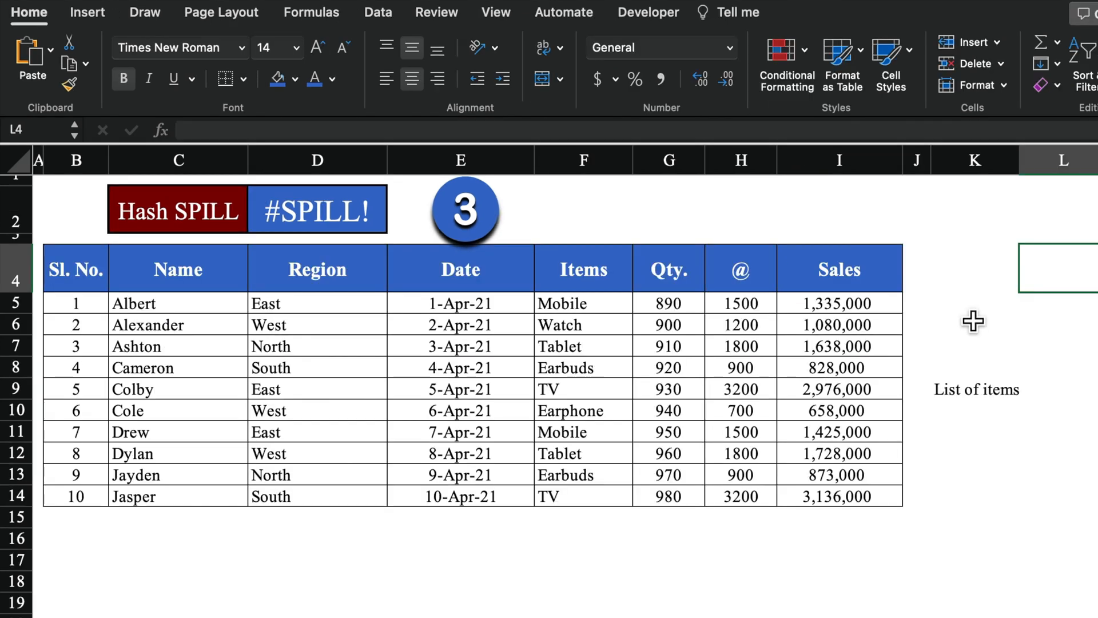
Enter =UNIQUE(F5:F14) in K5 and delete the blocking 'List of items' label in K9
{"action": "left_click", "coordinate": [973, 308]}
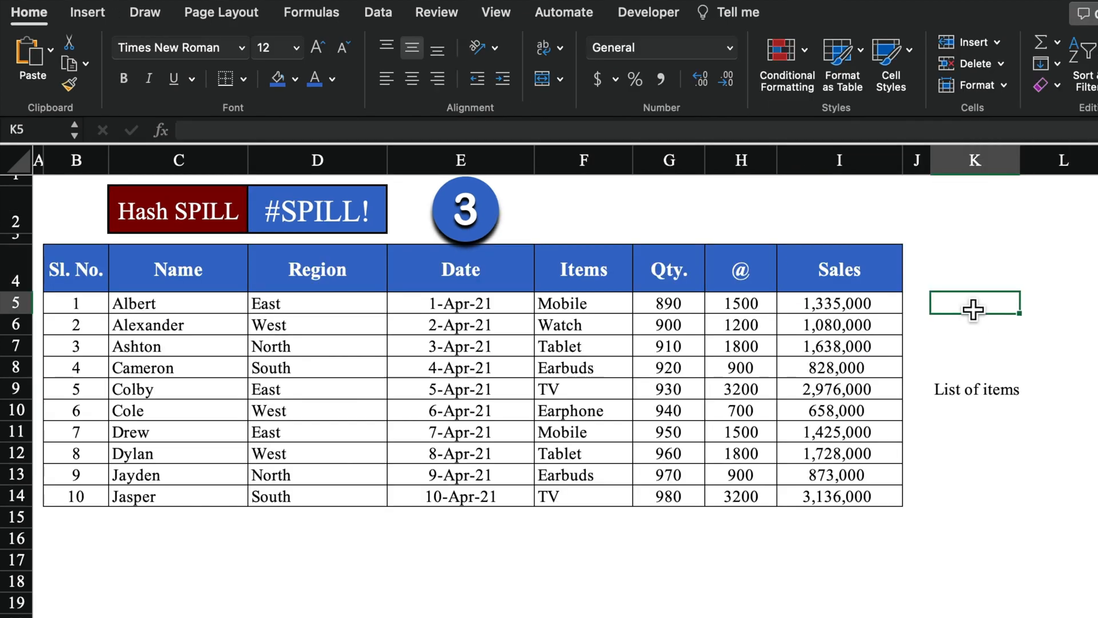
{"action": "type", "text": "="}
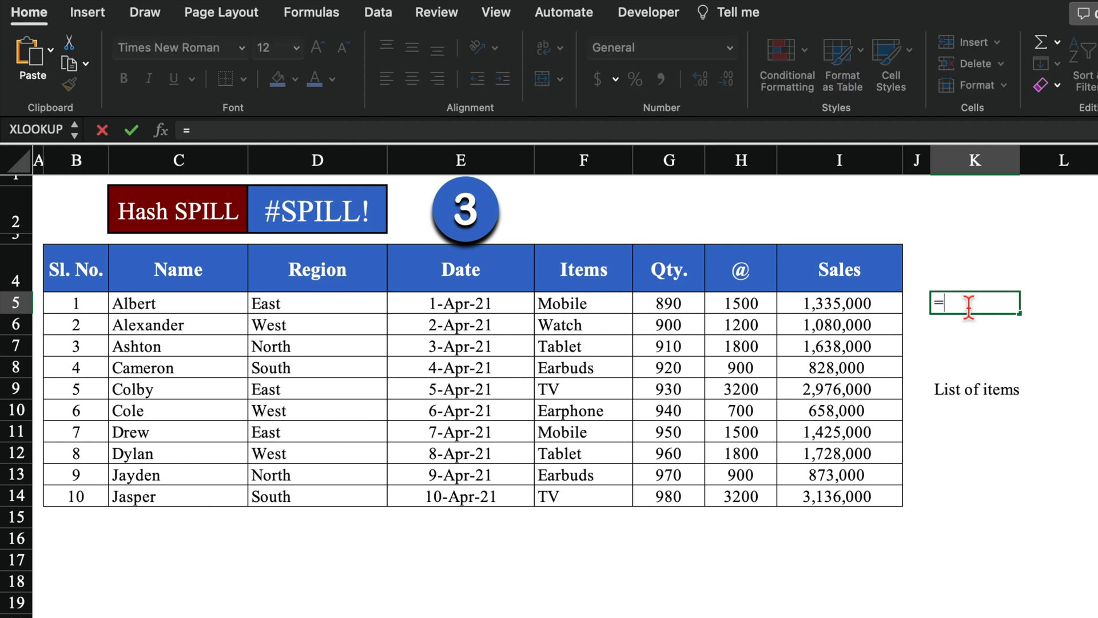
{"action": "type", "text": "unique"}
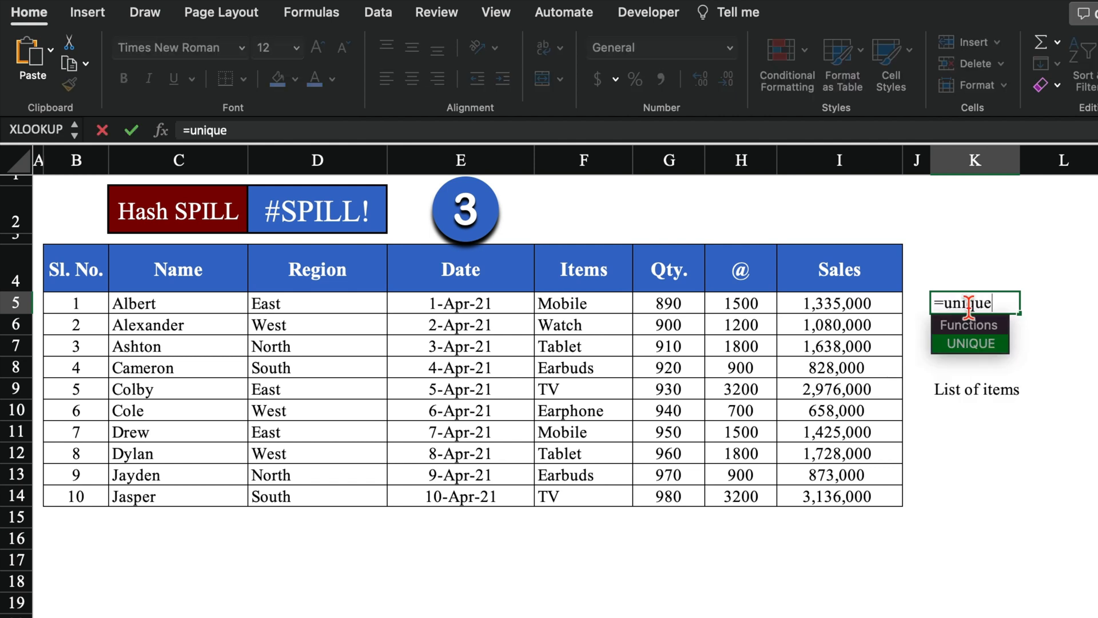
{"action": "key", "text": "Tab"}
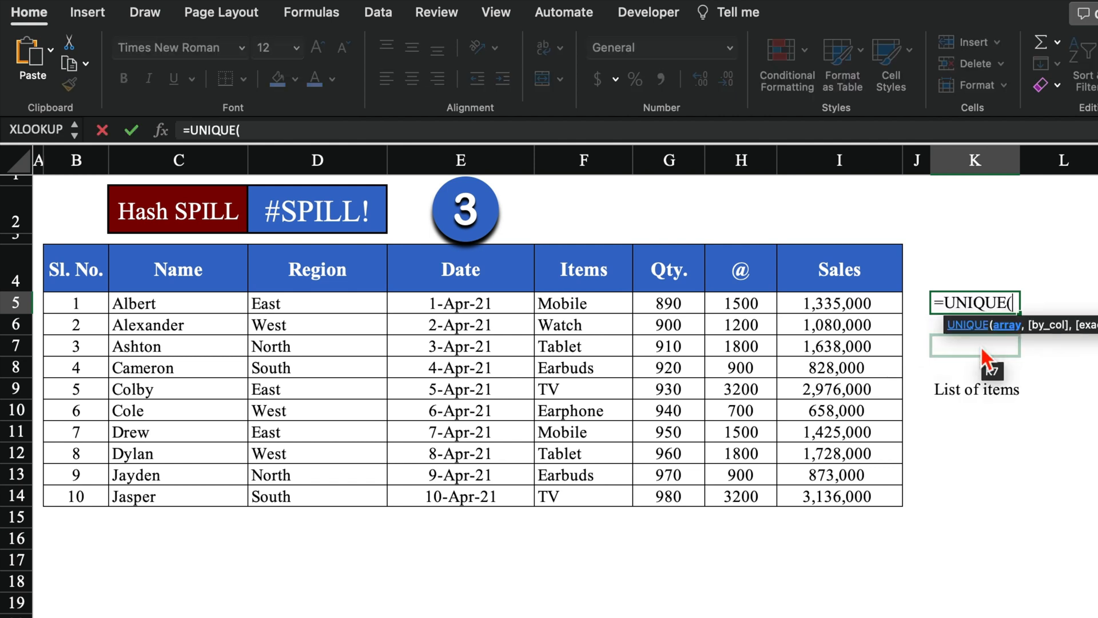
{"action": "left_click", "coordinate": [613, 312]}
{"action": "left_click_drag", "start_coordinate": [615, 317], "coordinate": [605, 503]}
{"action": "type", "text": ")"}
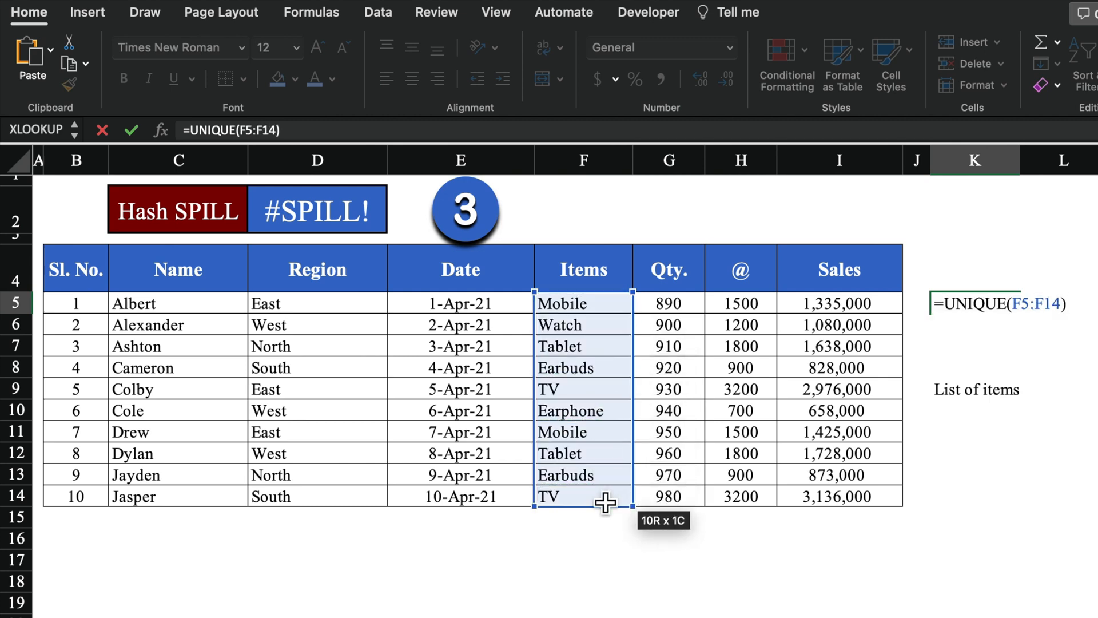
{"action": "key", "text": "Return"}
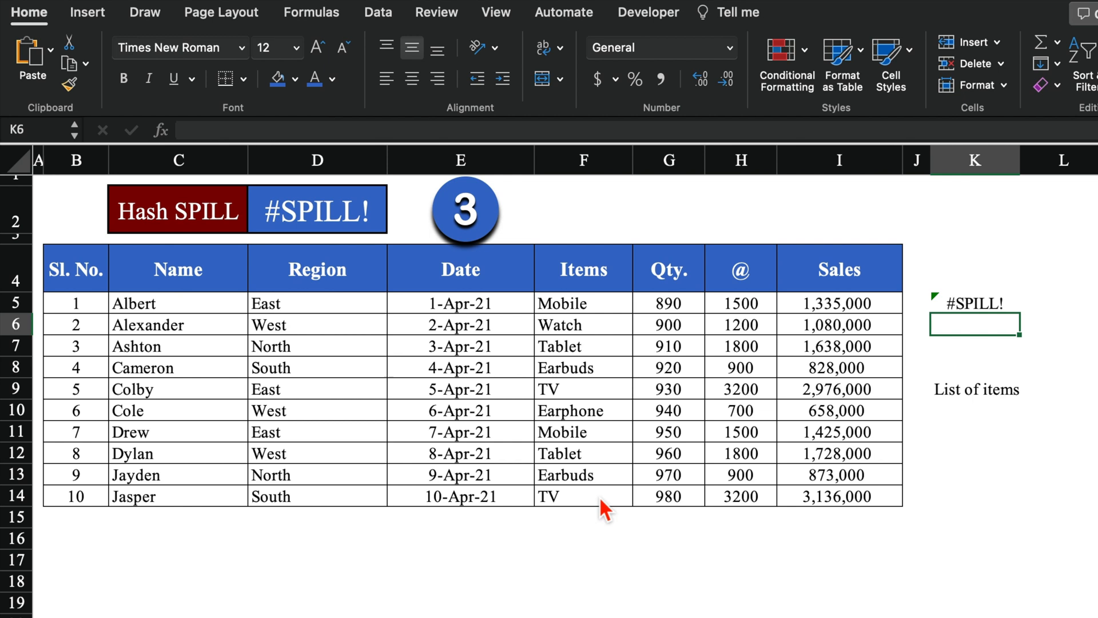
{"action": "left_click", "coordinate": [960, 399]}
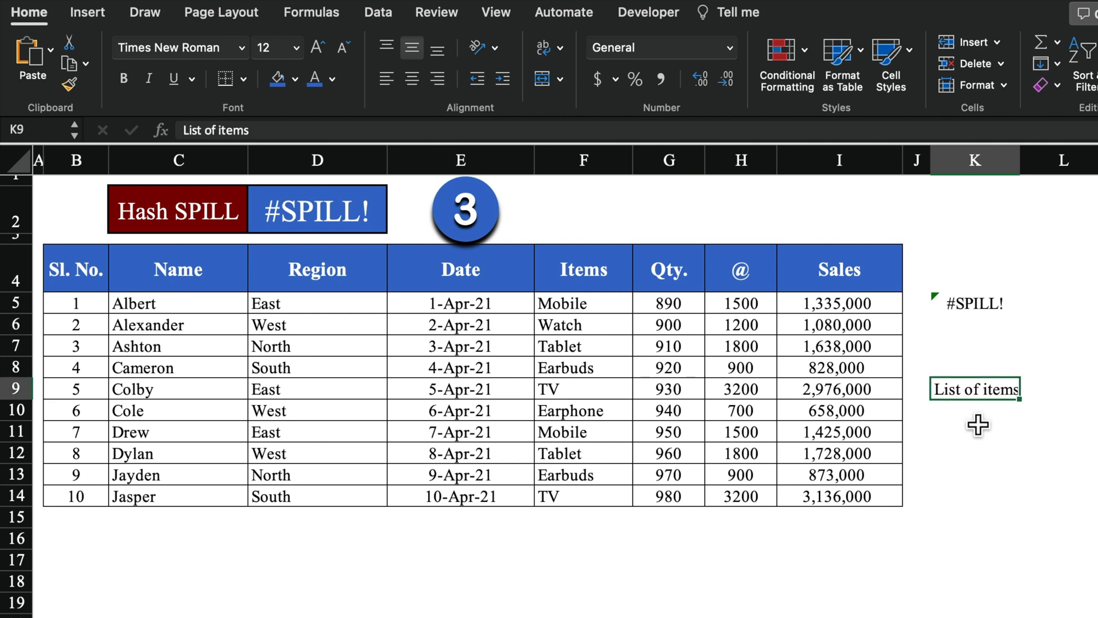
{"action": "key", "text": "Delete"}
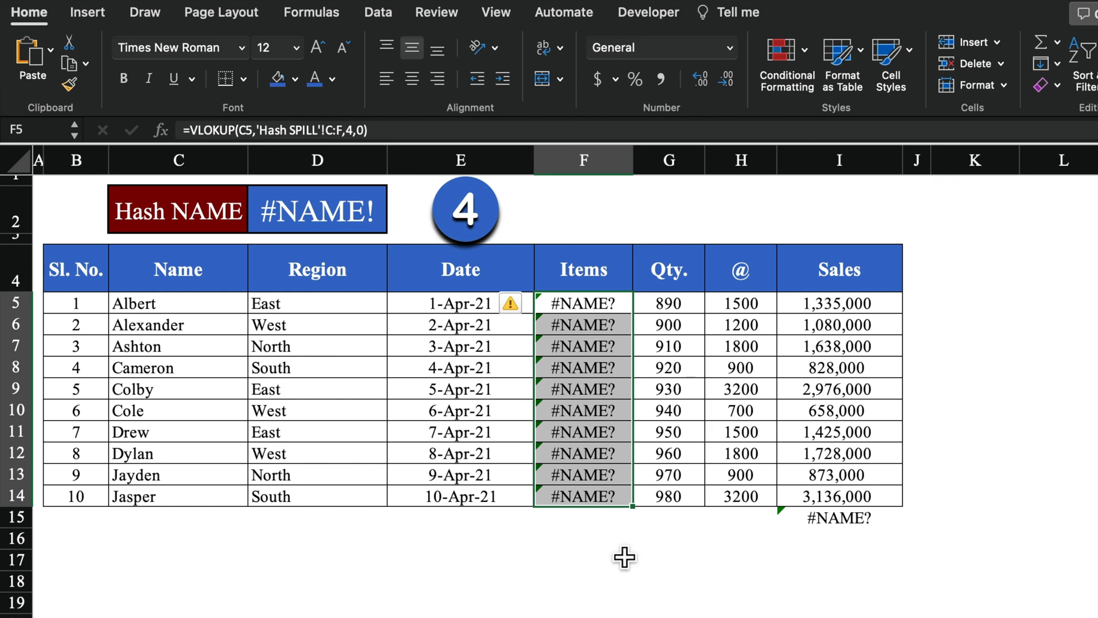
Correct the misspelled VLOKUP to VLOOKUP in F5's formula
{"action": "left_click", "coordinate": [625, 557]}
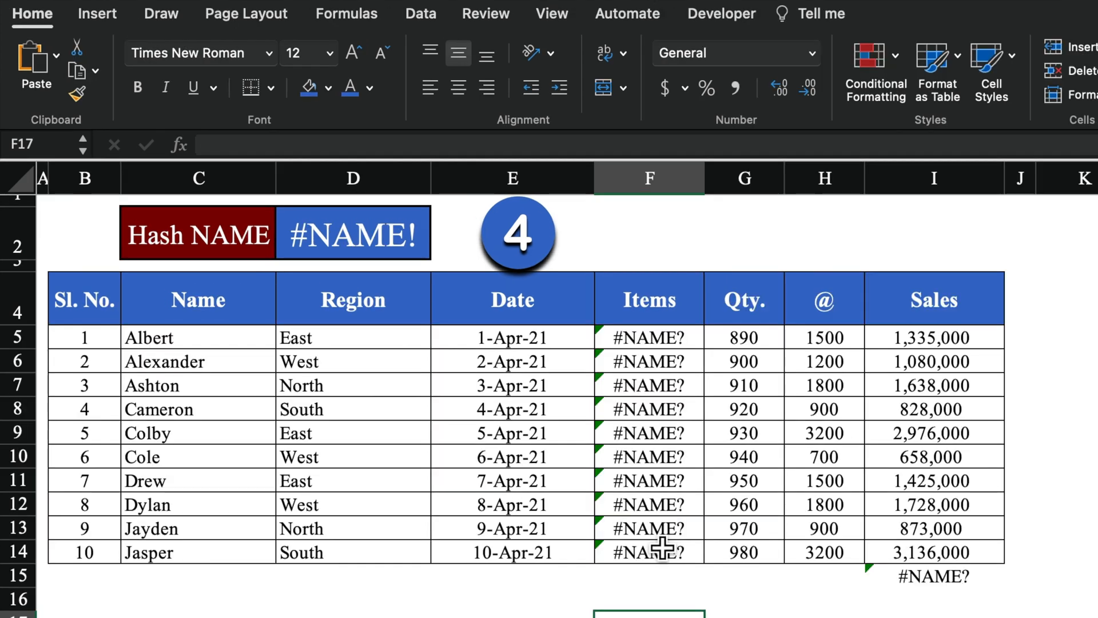
{"action": "left_click", "coordinate": [678, 342]}
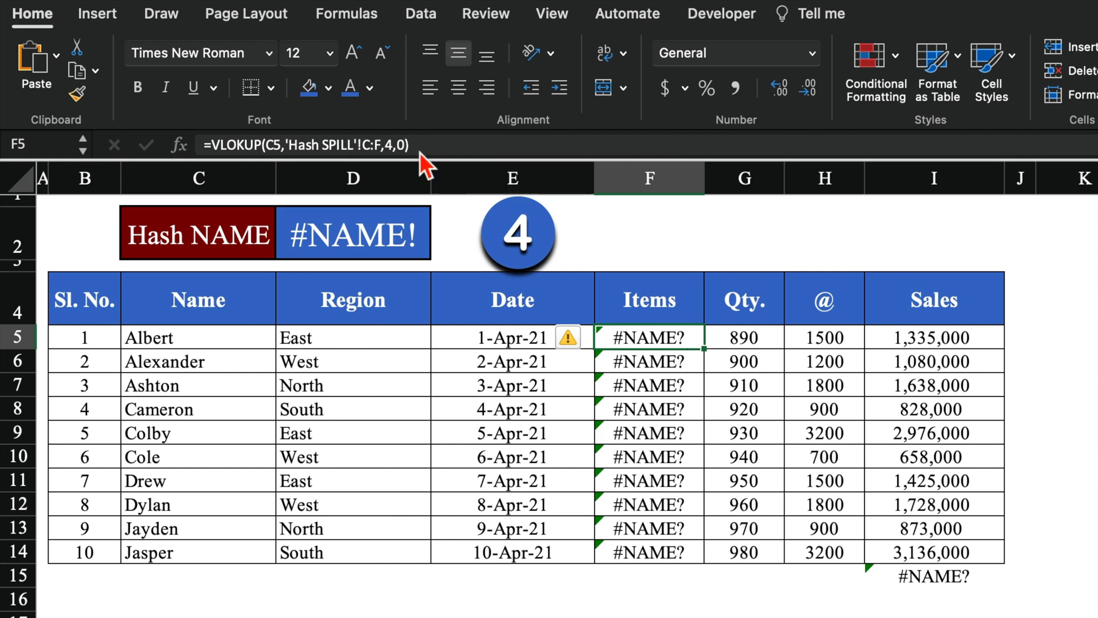
{"action": "left_click", "coordinate": [243, 144]}
{"action": "key", "text": "BackSpace"}
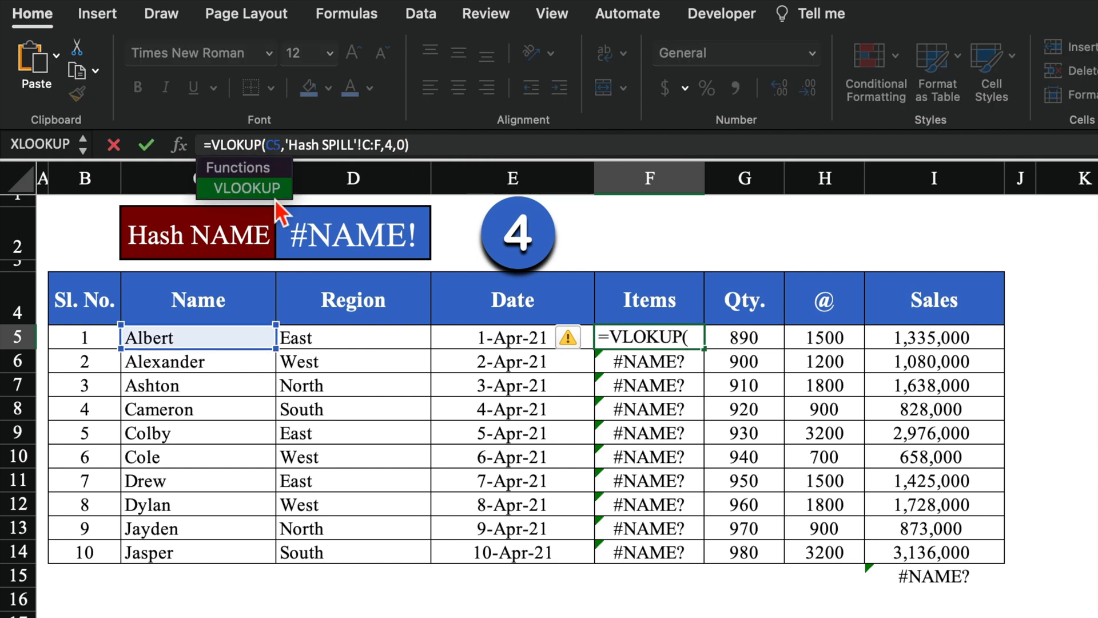
{"action": "type", "text": "O"}
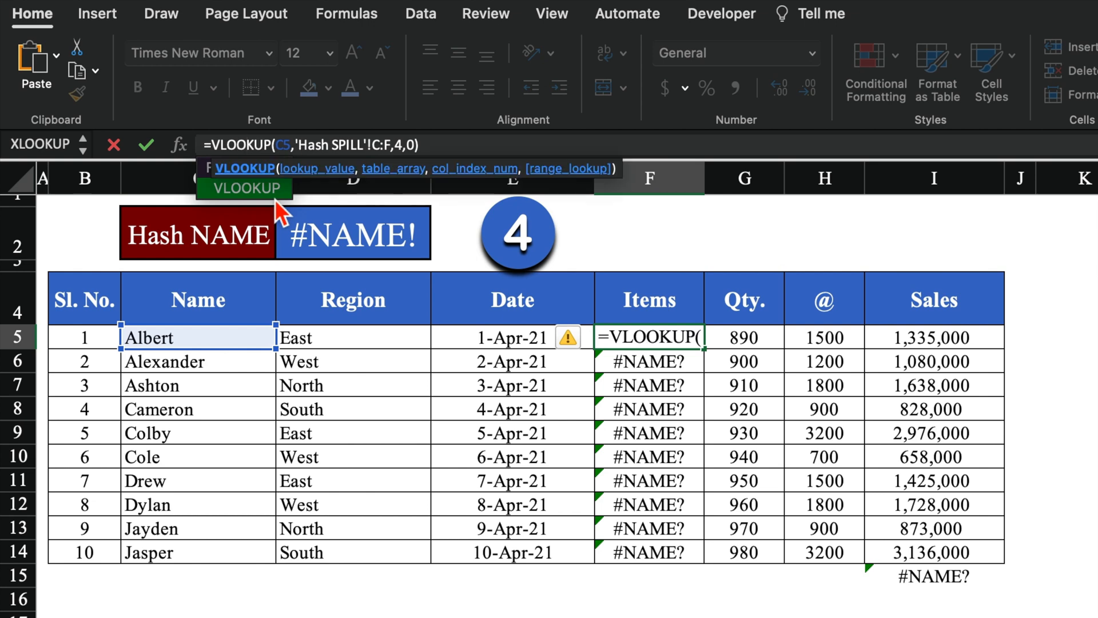
{"action": "key", "text": "Return"}
Fill the corrected VLOOKUP formula from F5 down to F14
{"action": "key", "text": "Up"}
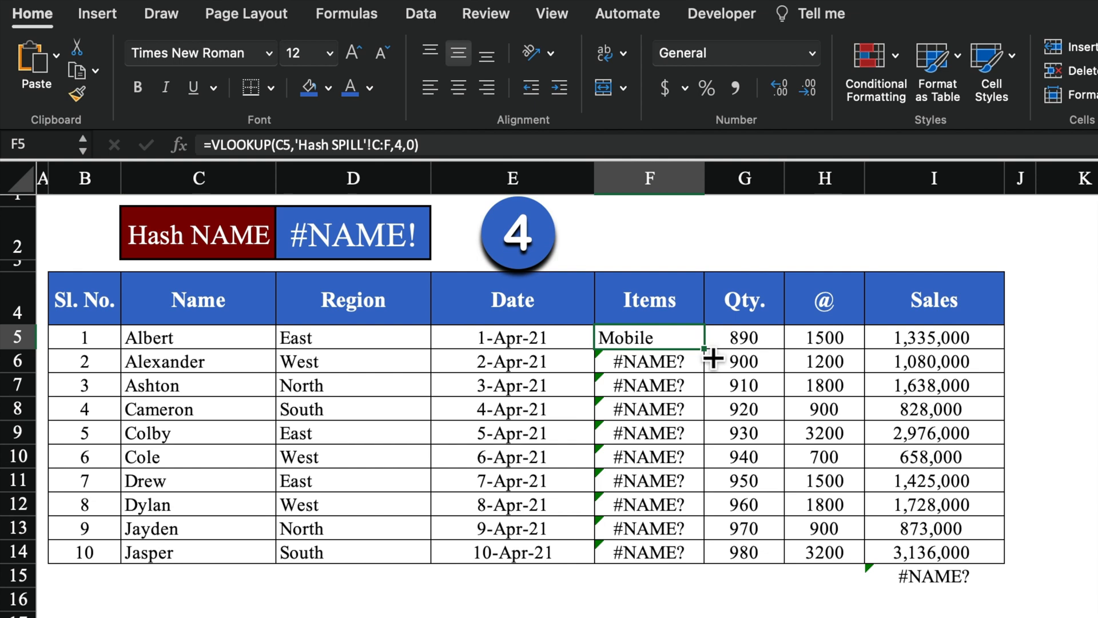
{"action": "left_click_drag", "start_coordinate": [704, 348], "coordinate": [704, 558]}
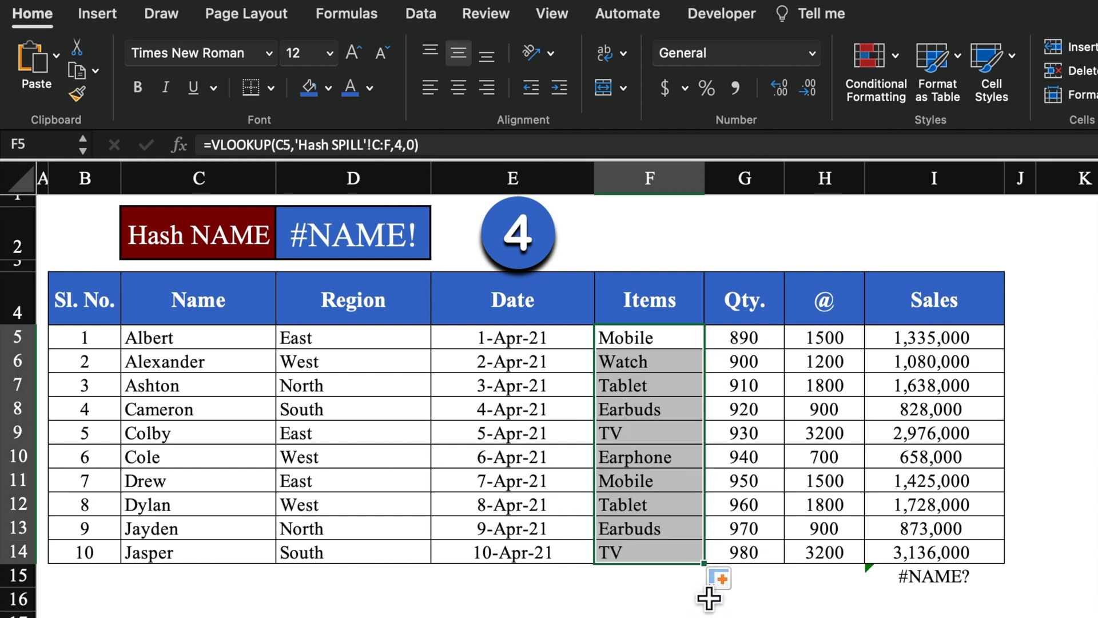
{"action": "left_click", "coordinate": [934, 576]}
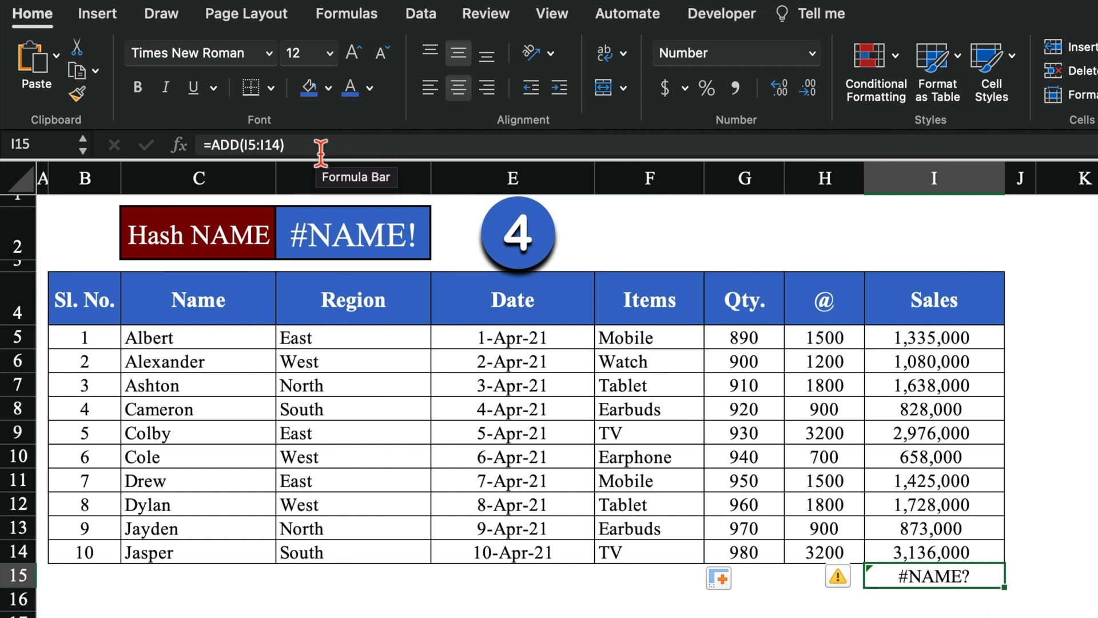
Replace ADD with Sum in the I15 total formula to get 15,677,000
{"action": "left_click", "coordinate": [241, 146]}
{"action": "key", "text": "BackSpace"}
{"action": "key", "text": "BackSpace"}
{"action": "key", "text": "BackSpace"}
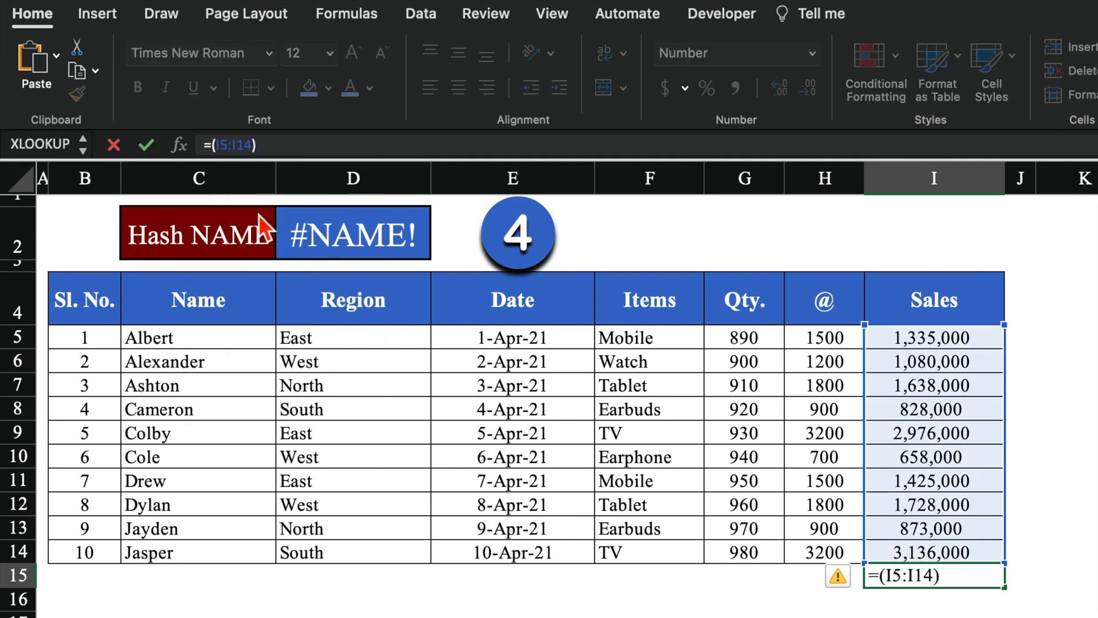
{"action": "type", "text": "Sum"}
{"action": "key", "text": "Return"}
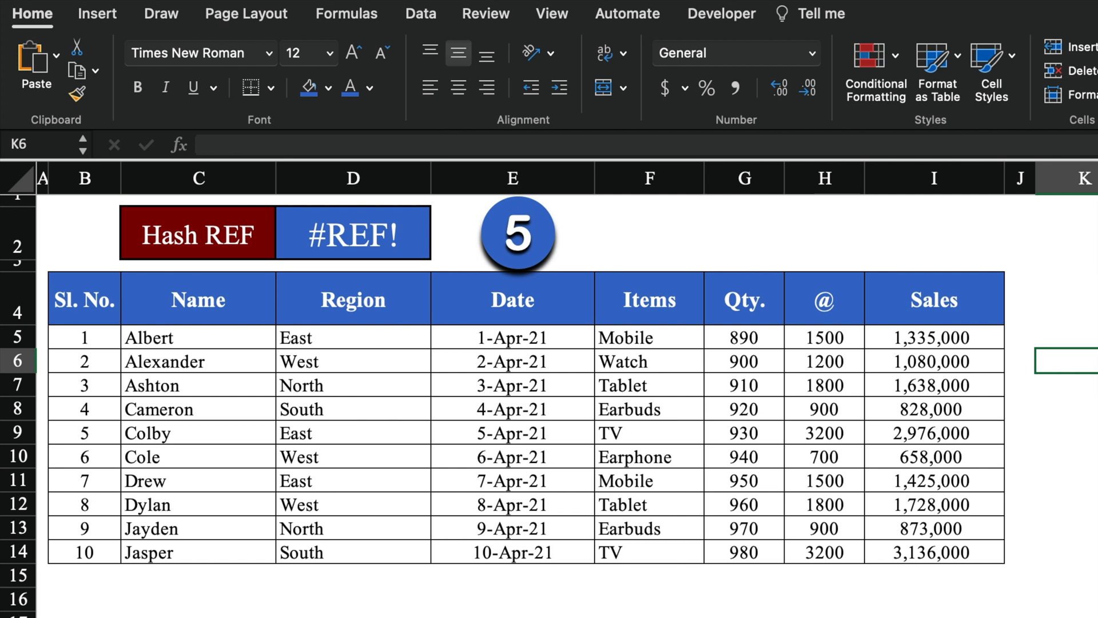
Select I5 to show its =G5*H5 Sales formula
{"action": "left_click", "coordinate": [989, 345]}
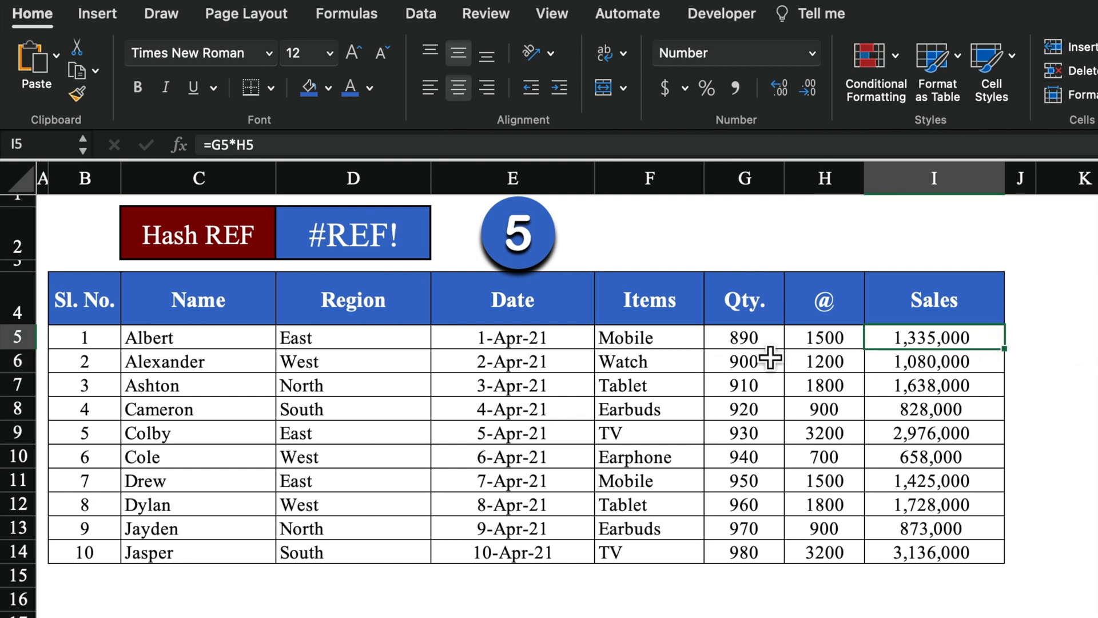
{"action": "key", "text": "Up"}
{"action": "left_click", "coordinate": [972, 347]}
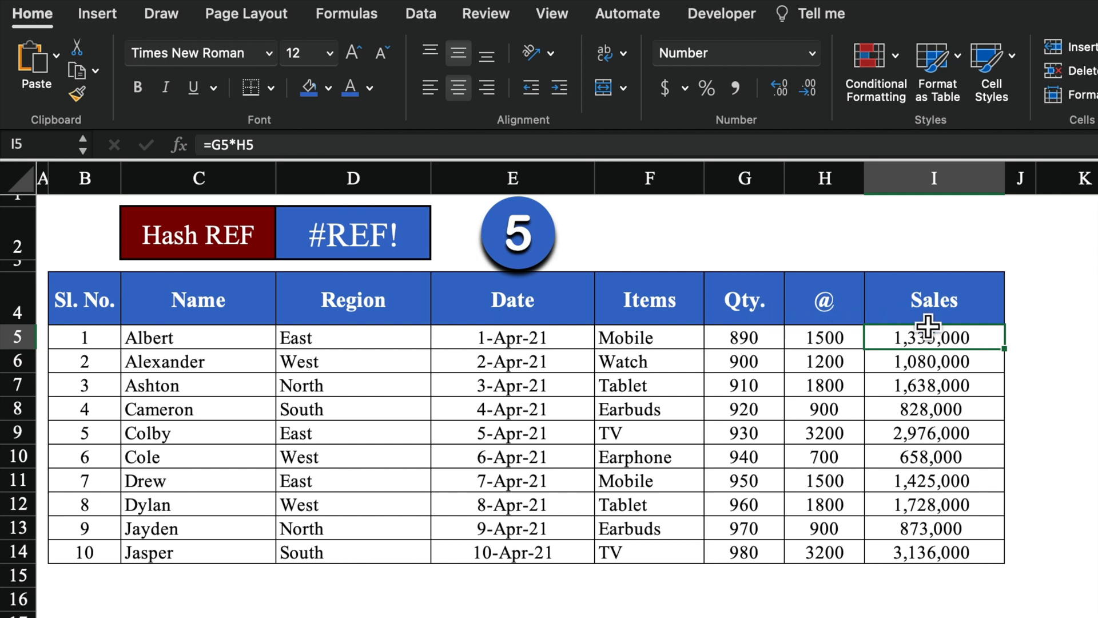
Delete the Qty. column to trigger #REF!, then undo to restore it
{"action": "left_click", "coordinate": [758, 184]}
{"action": "right_click", "coordinate": [760, 188]}
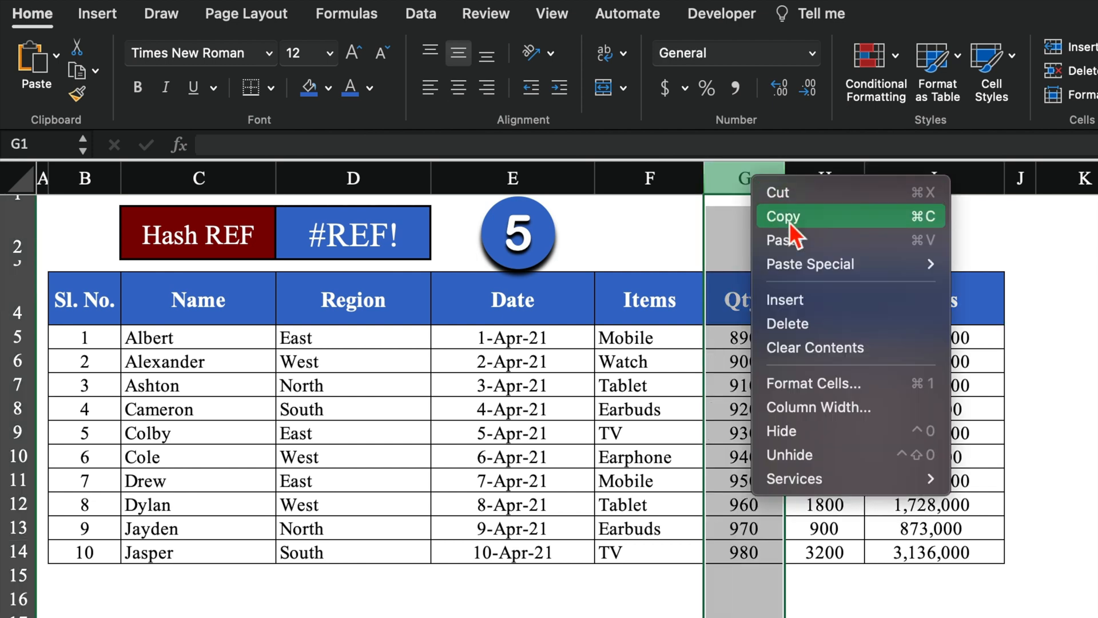
{"action": "left_click", "coordinate": [819, 322]}
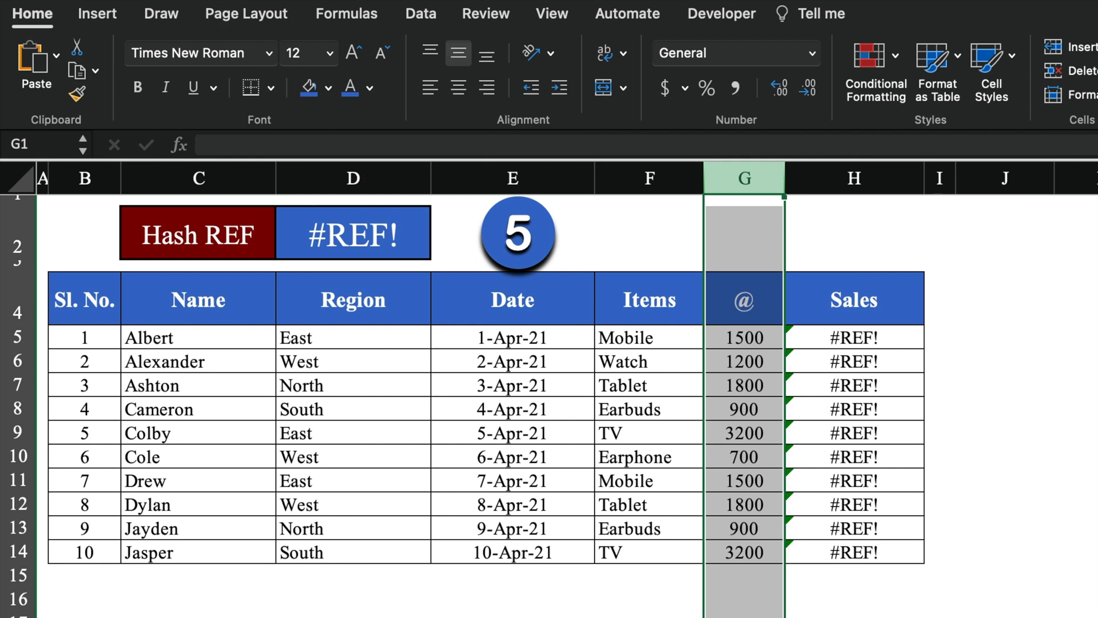
{"action": "key", "text": "super+z"}
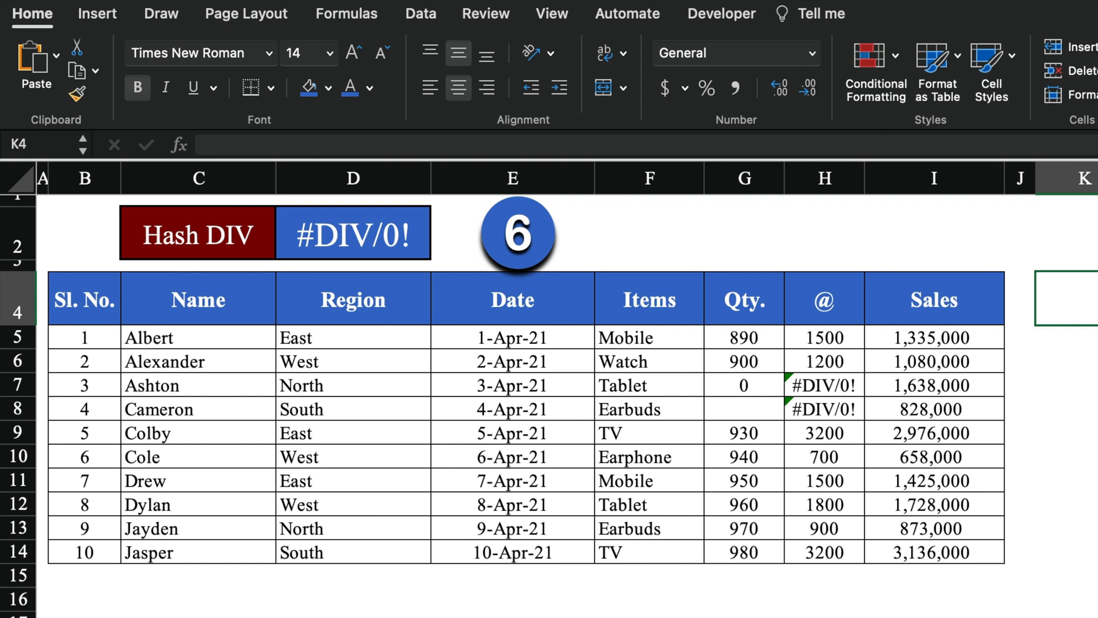
{"action": "left_click", "coordinate": [770, 396]}
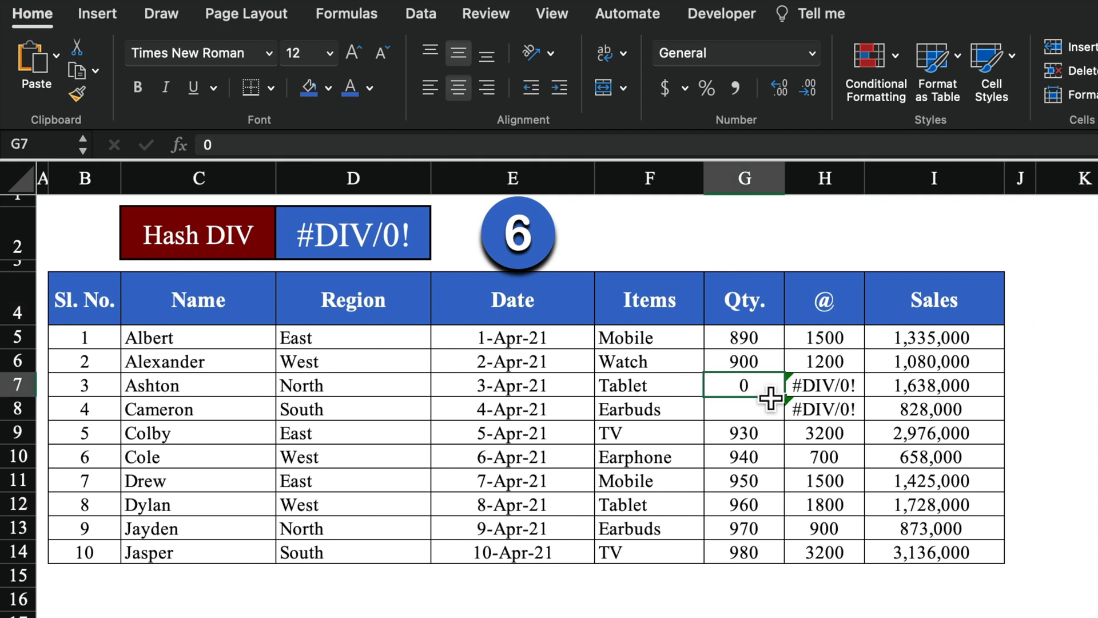
{"action": "left_click", "coordinate": [771, 420]}
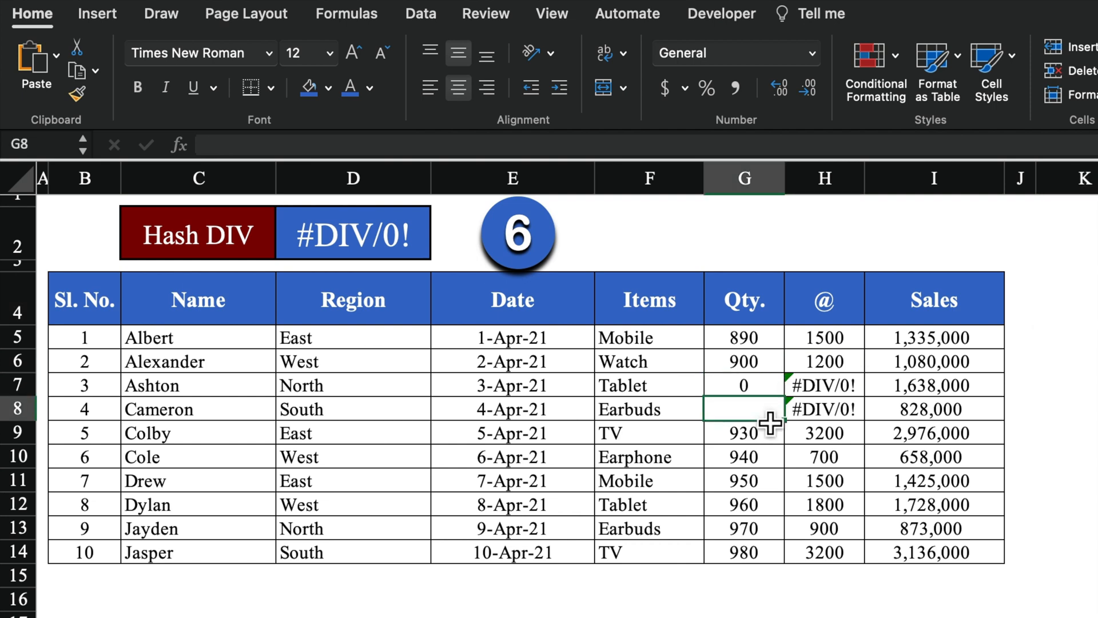
{"action": "left_click", "coordinate": [876, 395]}
{"action": "left_click", "coordinate": [770, 395]}
{"action": "type", "text": "345"}
{"action": "key", "text": "Return"}
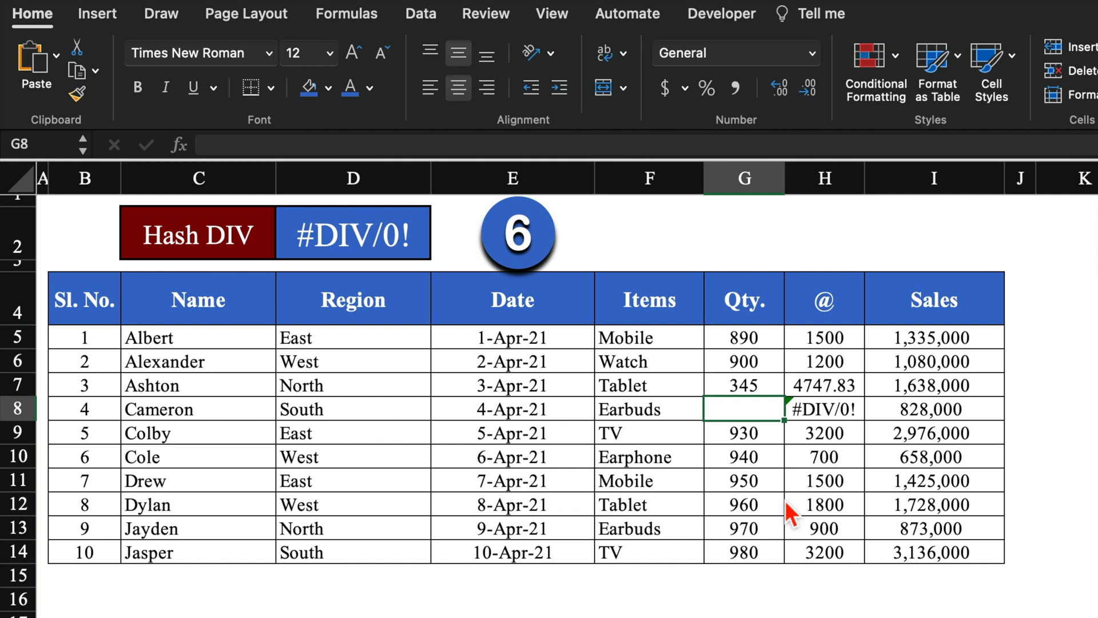
{"action": "type", "text": "345"}
{"action": "key", "text": "Return"}
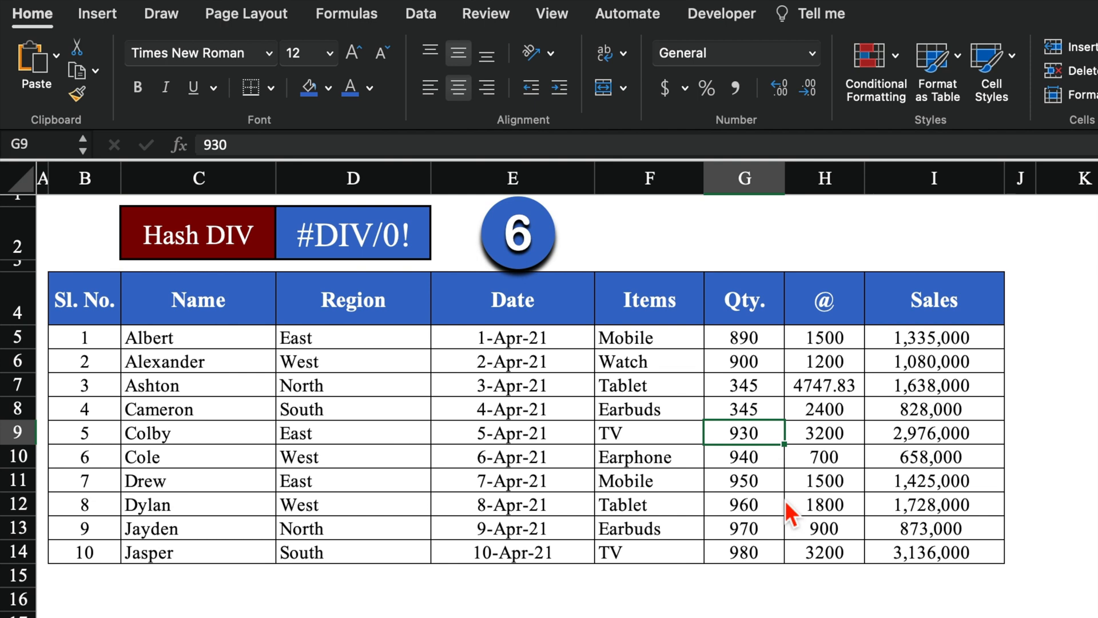
{"action": "key", "text": "super+z"}
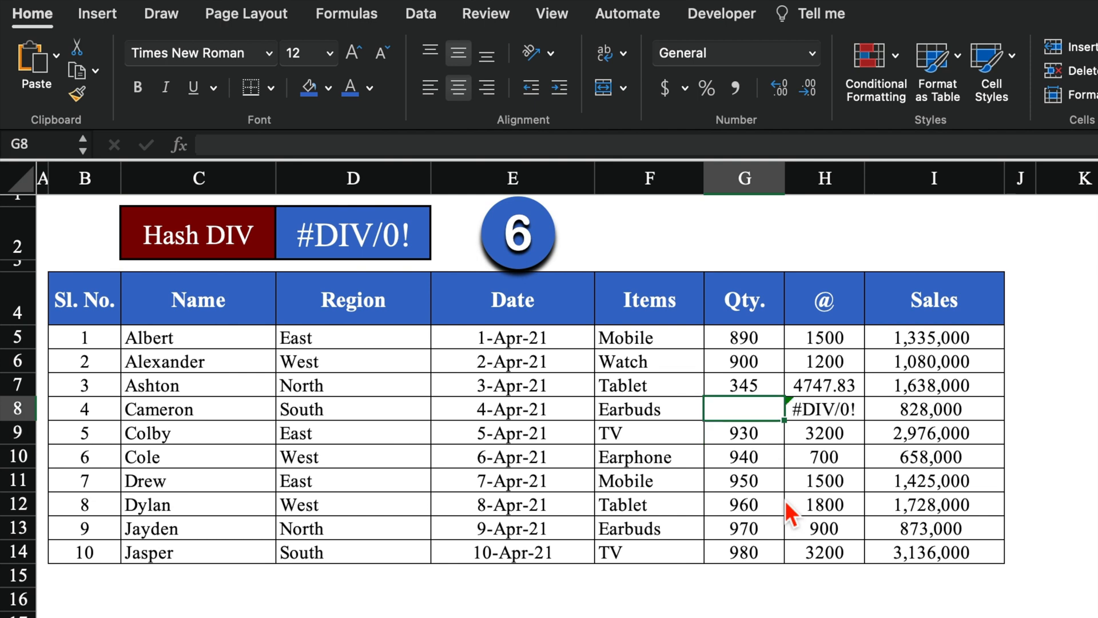
{"action": "key", "text": "super+z"}
{"action": "key", "text": "super+z"}
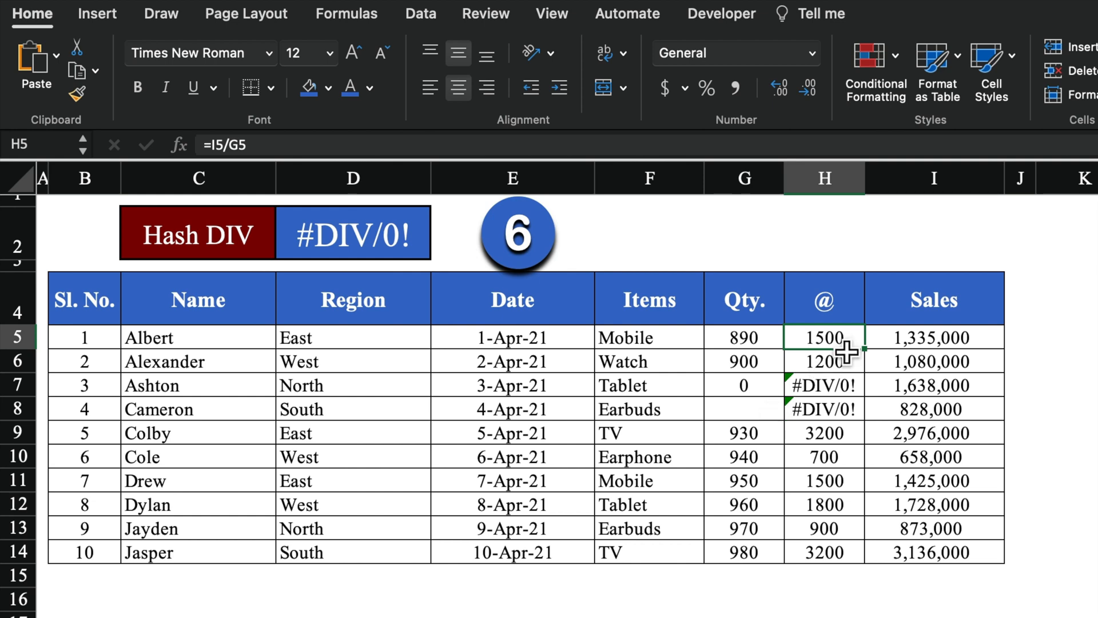
{"action": "key", "text": "F2"}
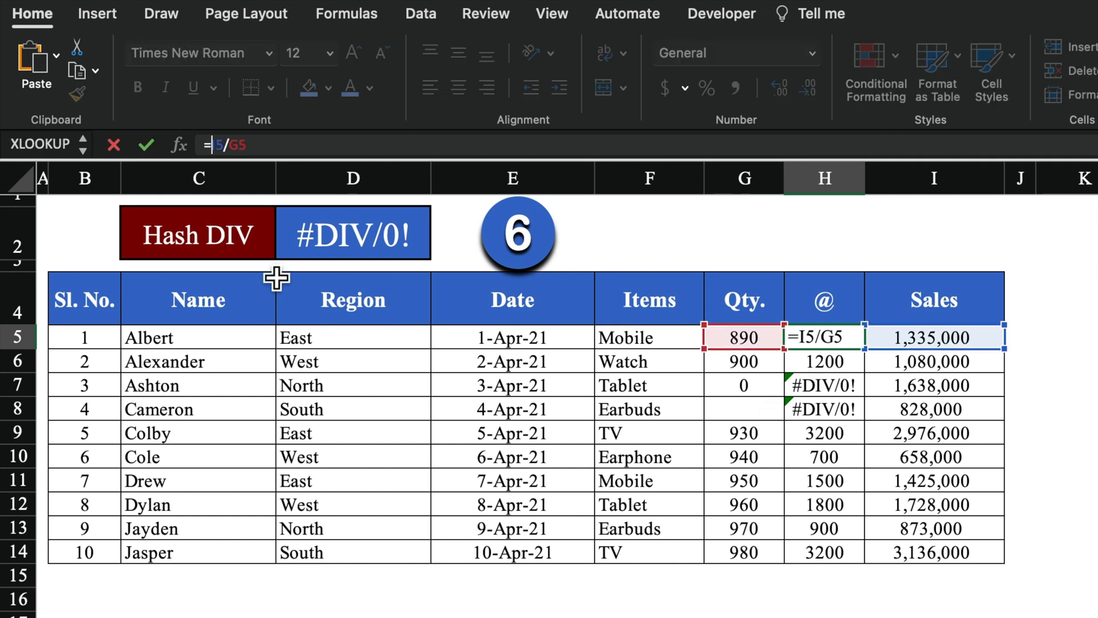
{"action": "type", "text": "IF("}
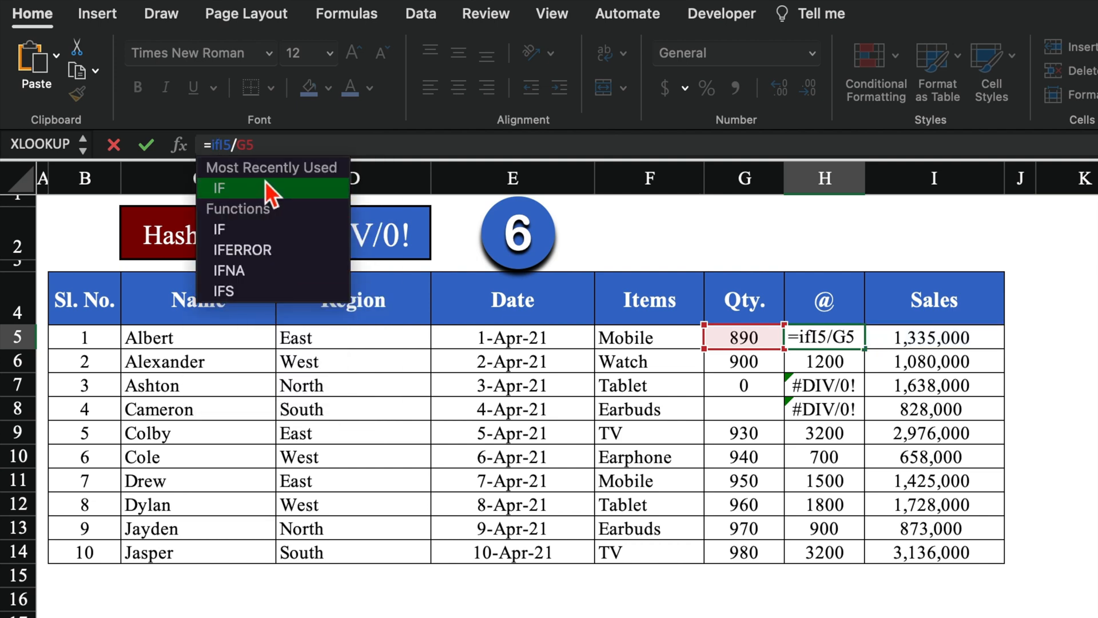
{"action": "double_click", "coordinate": [271, 186]}
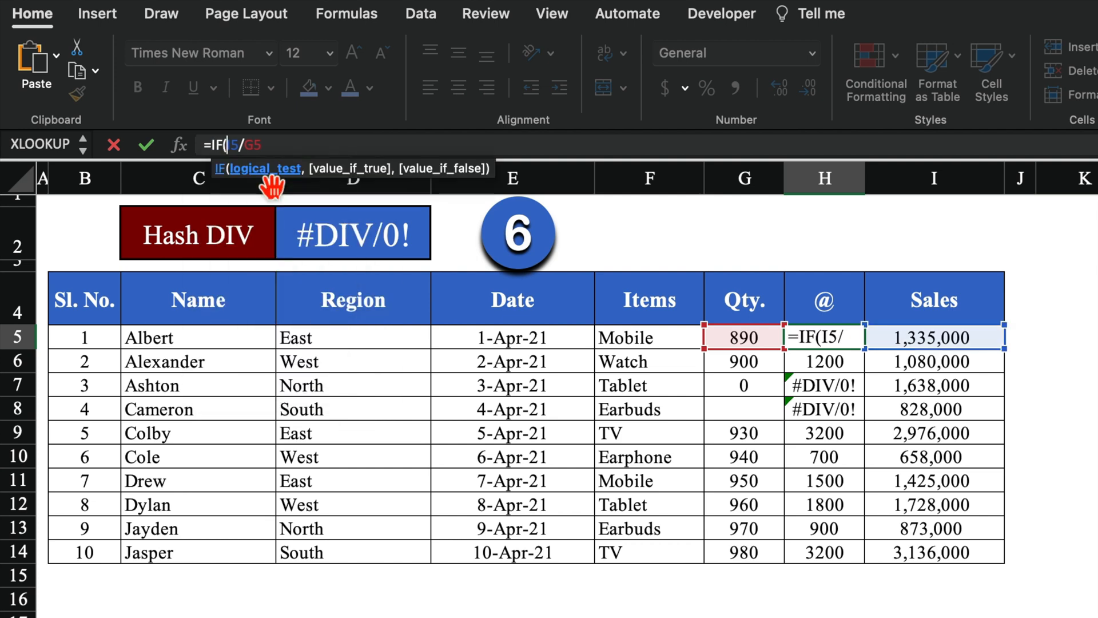
{"action": "left_click", "coordinate": [744, 340]}
{"action": "type", "text": "="}
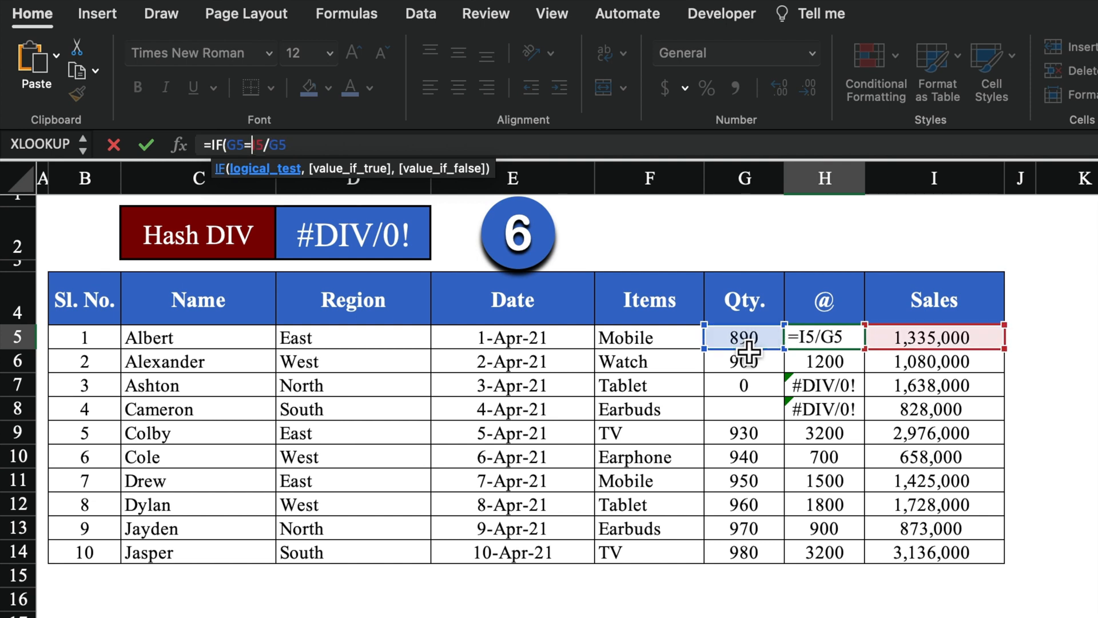
{"action": "type", "text": "0"}
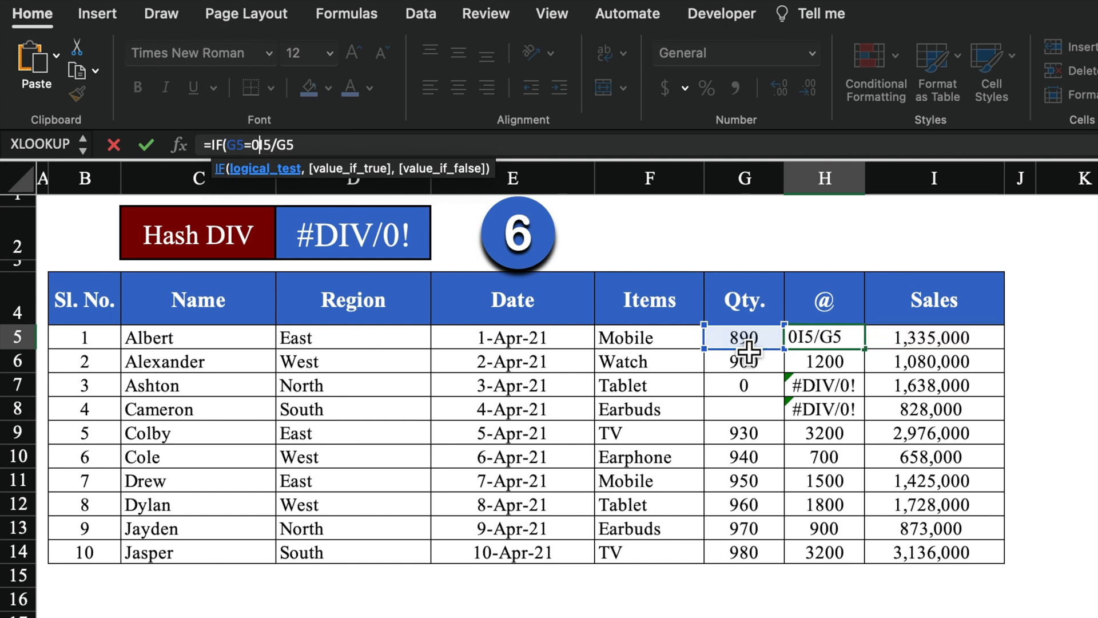
{"action": "type", "text": ","}
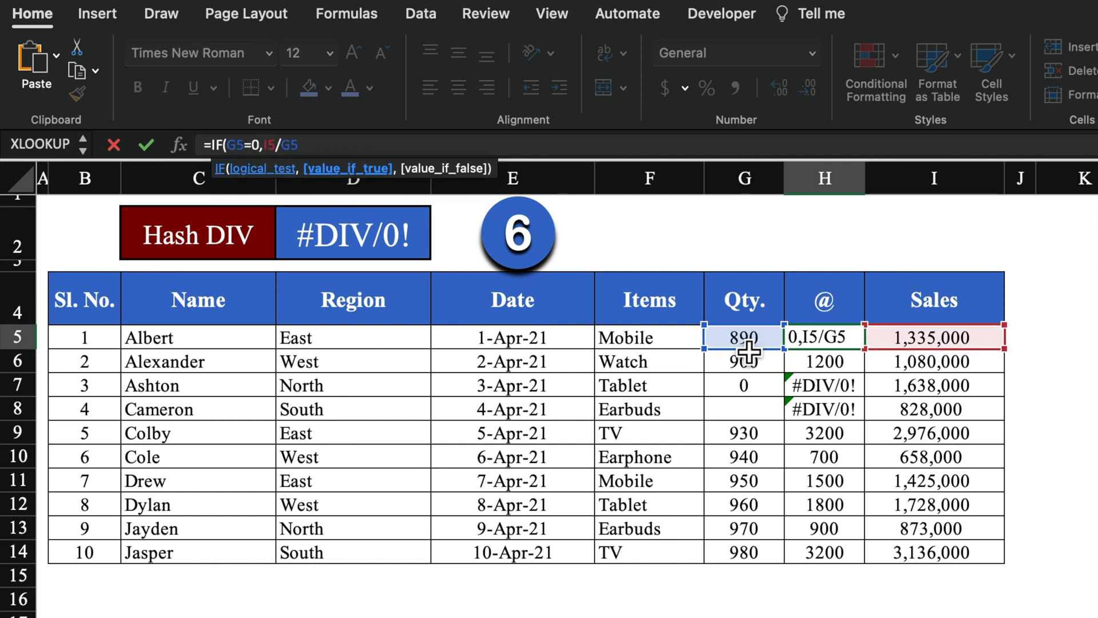
{"action": "type", "text": "\"\""}
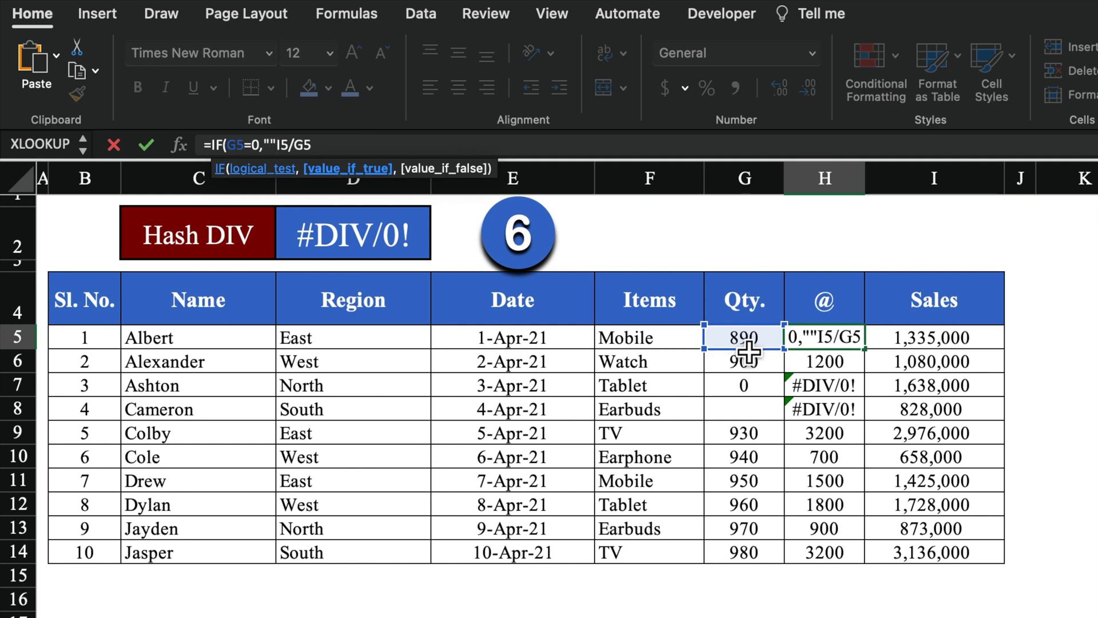
{"action": "type", "text": ","}
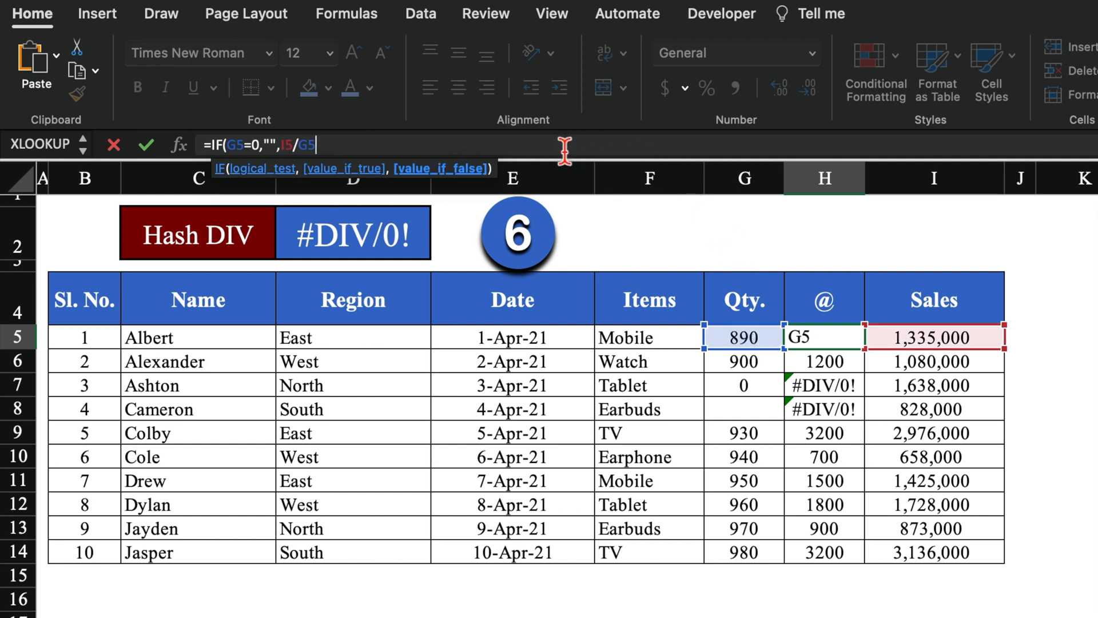
{"action": "type", "text": ")"}
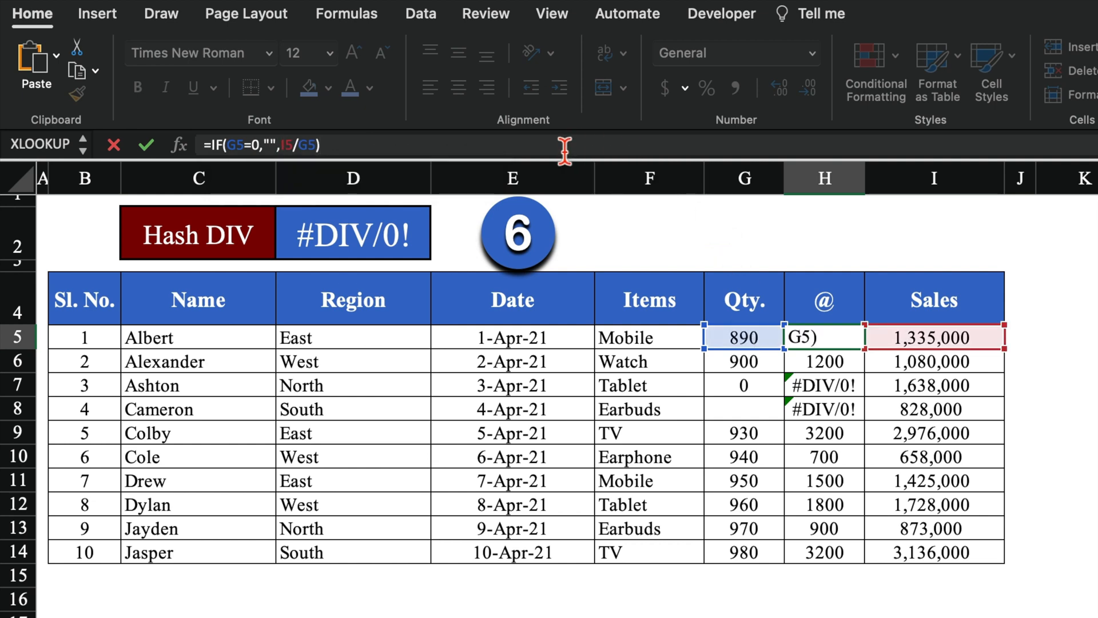
{"action": "key", "text": "Return"}
{"action": "left_click", "coordinate": [835, 338]}
{"action": "left_click_drag", "start_coordinate": [872, 360], "coordinate": [872, 565]}
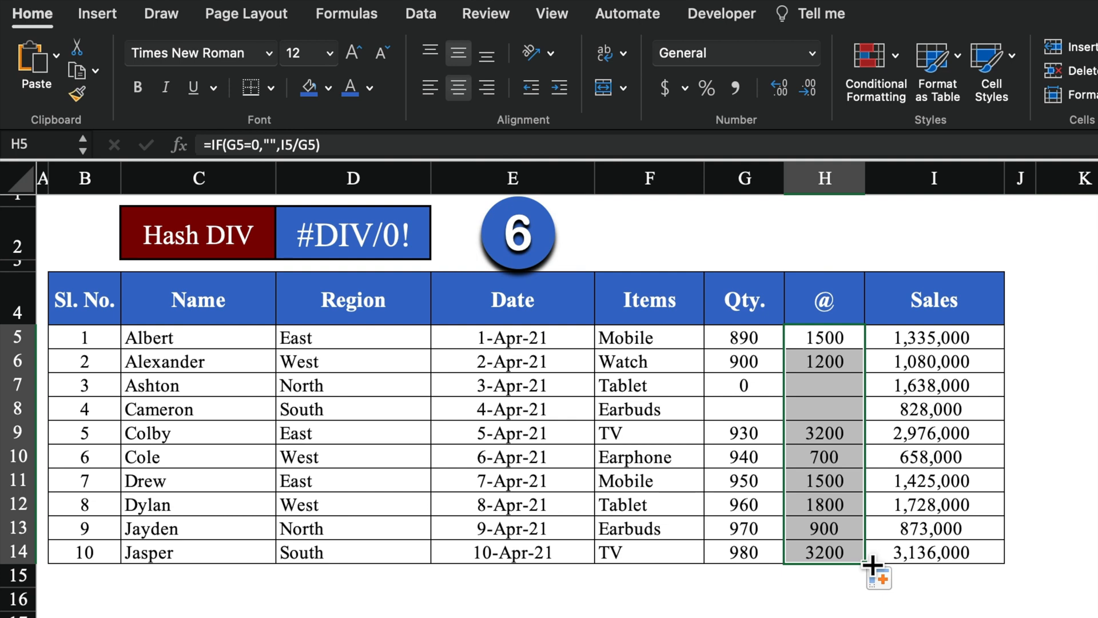
{"action": "key", "text": "super+z"}
{"action": "key", "text": "super+z"}
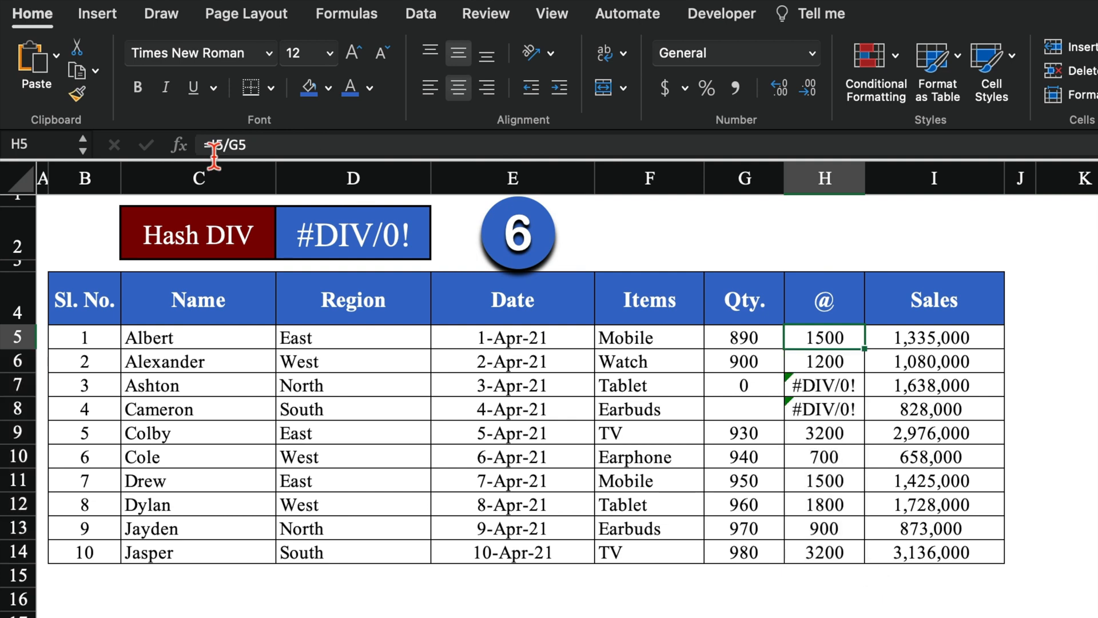
Change H5 to =IFERROR(I5/G5,"") and fill it down through H14
{"action": "left_click", "coordinate": [217, 149]}
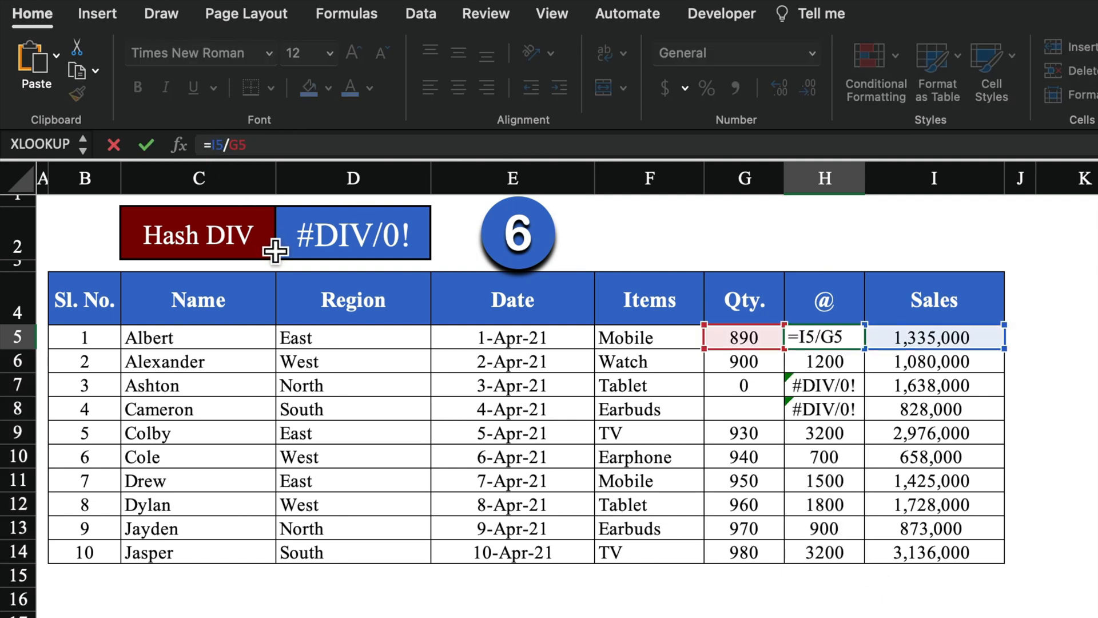
{"action": "type", "text": "iferr"}
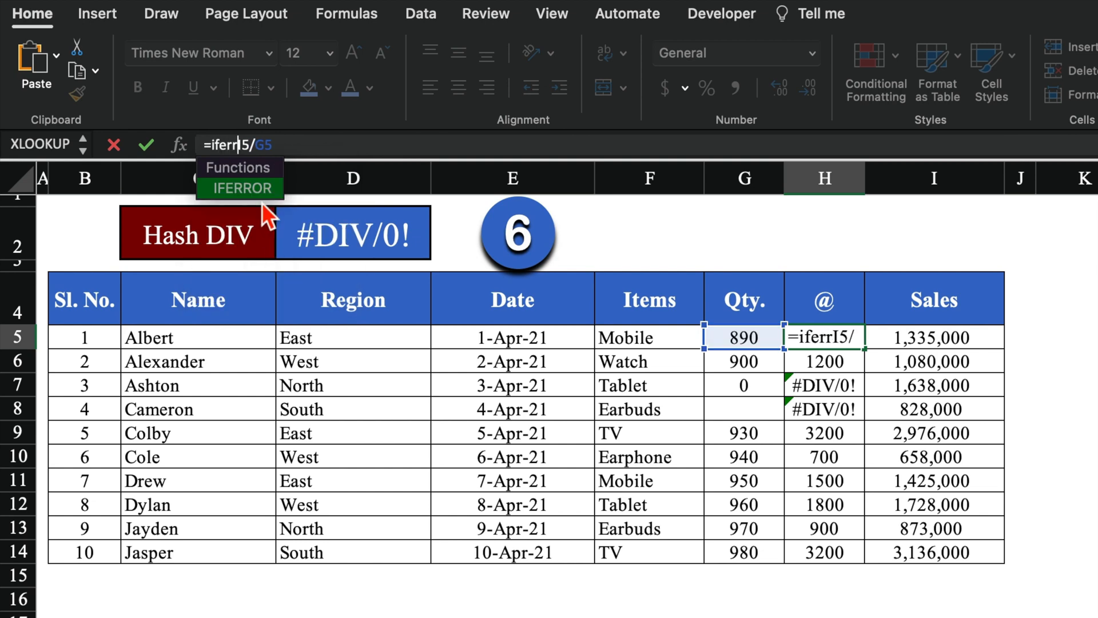
{"action": "double_click", "coordinate": [259, 187]}
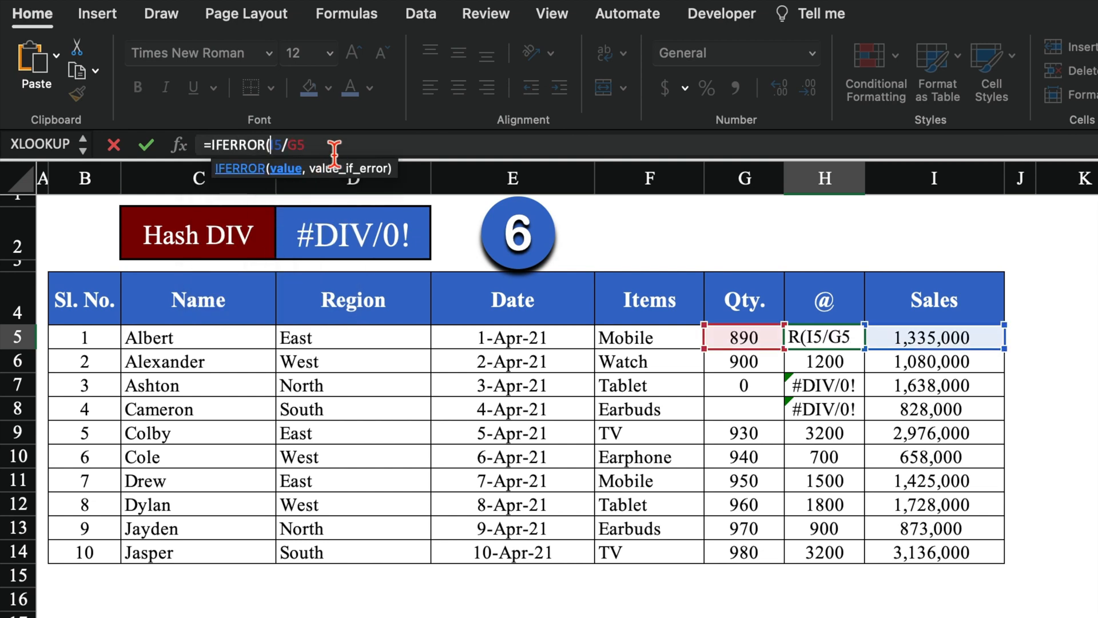
{"action": "type", "text": ","}
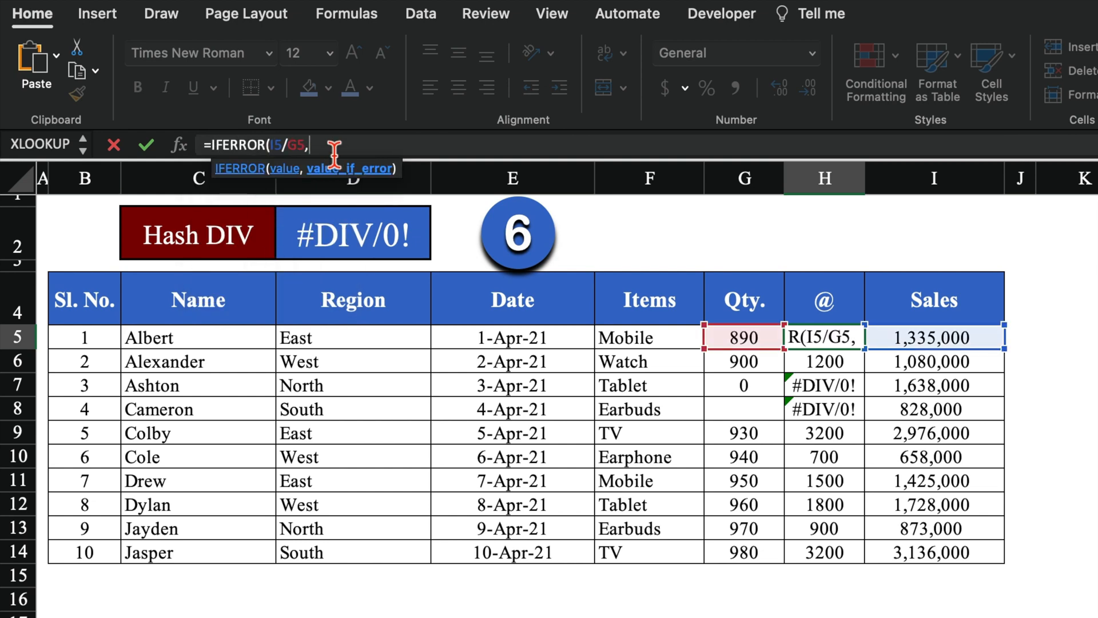
{"action": "type", "text": "\"\""}
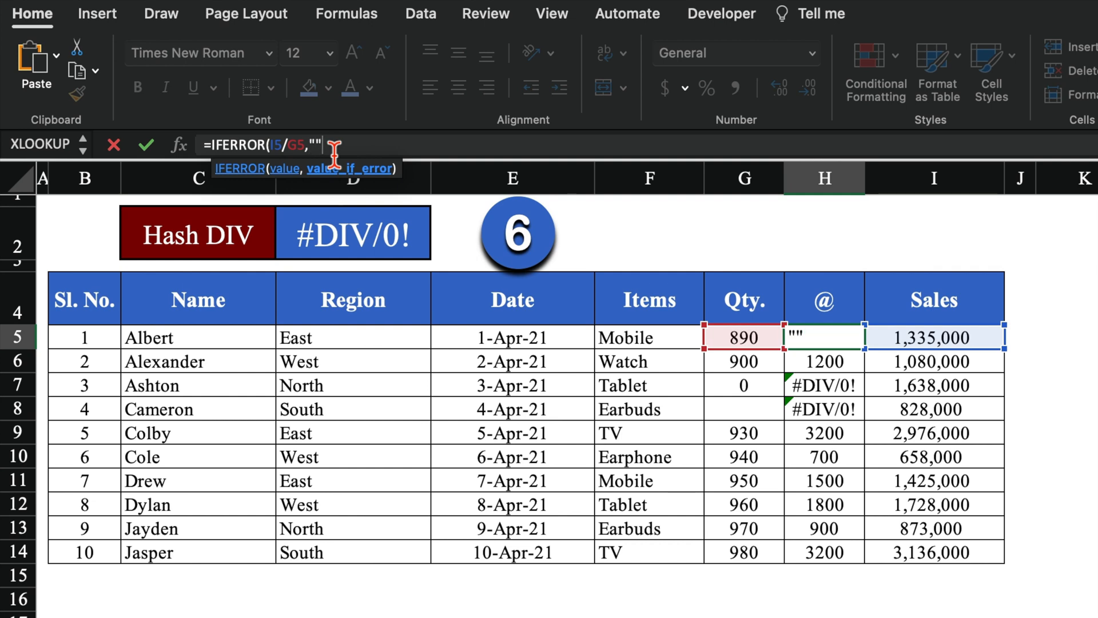
{"action": "type", "text": ")"}
{"action": "key", "text": "Return"}
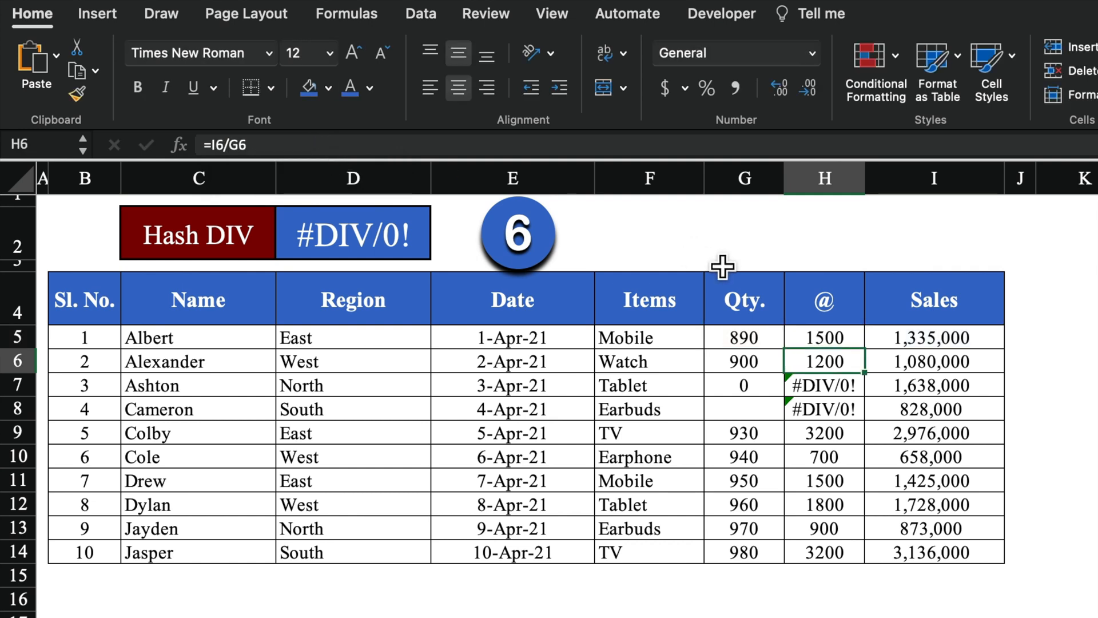
{"action": "left_click", "coordinate": [853, 343]}
{"action": "left_click_drag", "start_coordinate": [874, 358], "coordinate": [871, 564]}
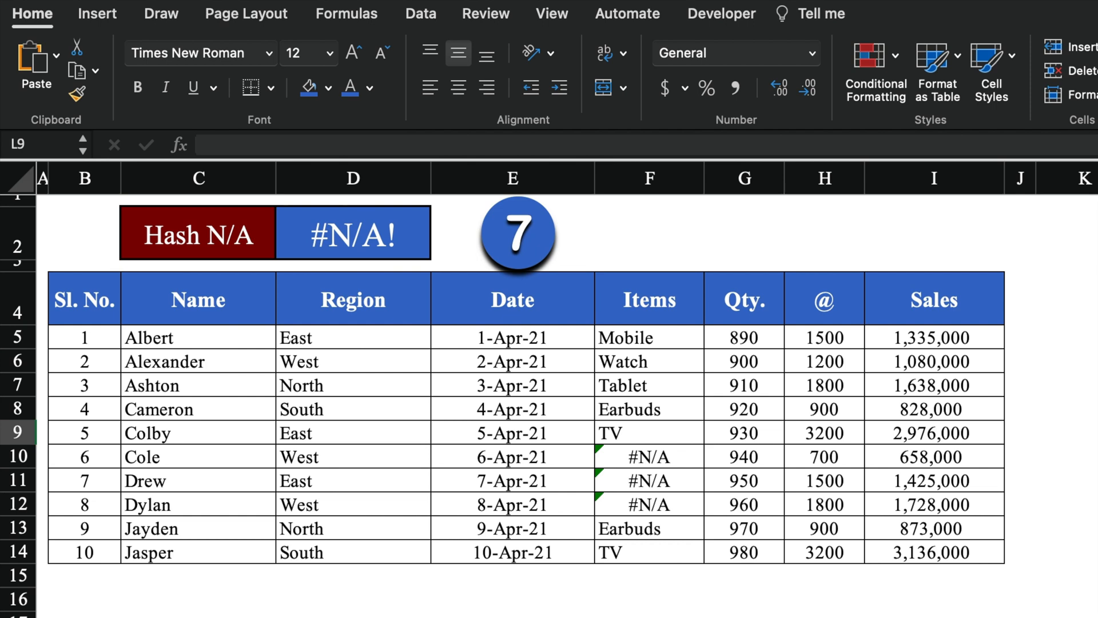
Copy the ten names from the Hash N/A Name column into C5 of Hash DIV
{"action": "left_click", "coordinate": [685, 346]}
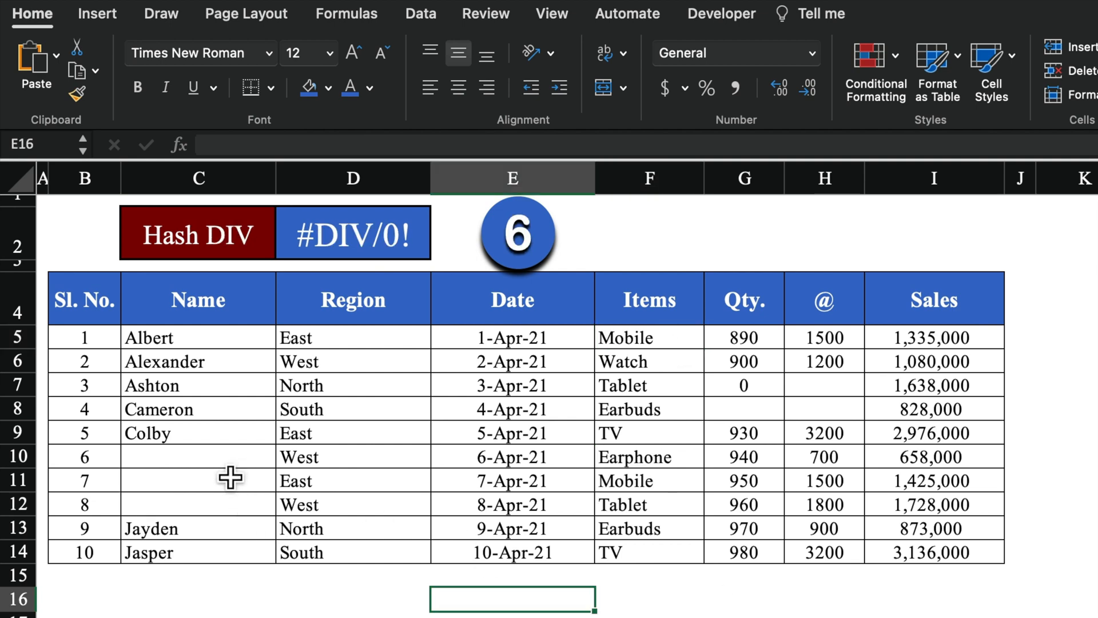
{"action": "key", "text": "Down"}
{"action": "key", "text": "Down"}
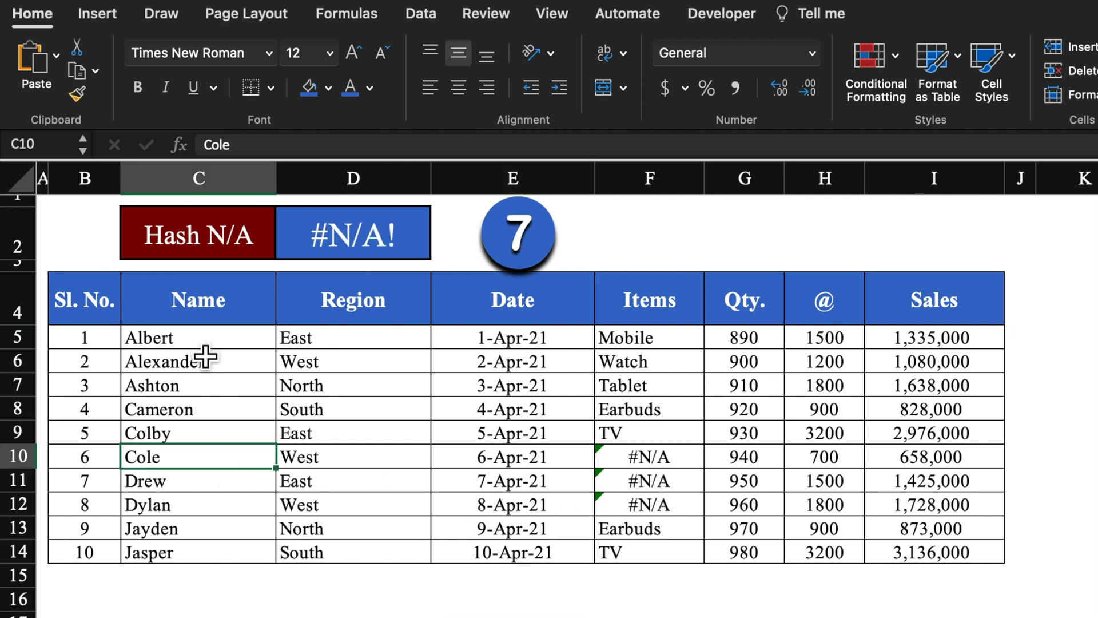
{"action": "left_click_drag", "start_coordinate": [206, 339], "coordinate": [211, 559]}
{"action": "key", "text": "ctrl+c"}
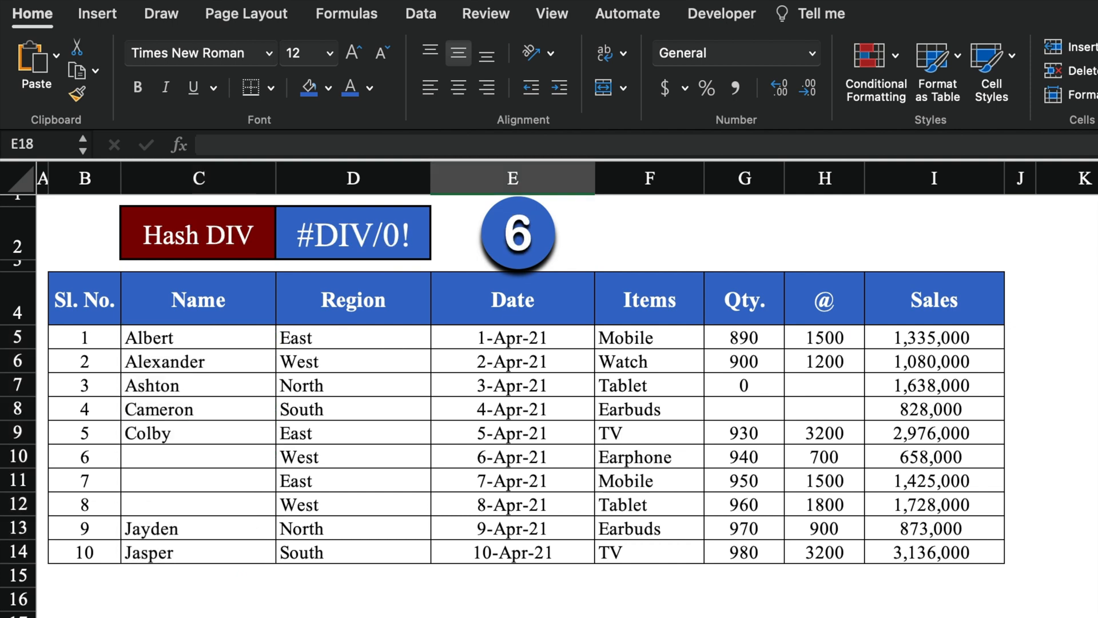
{"action": "left_click", "coordinate": [237, 348]}
{"action": "key", "text": "ctrl+v"}
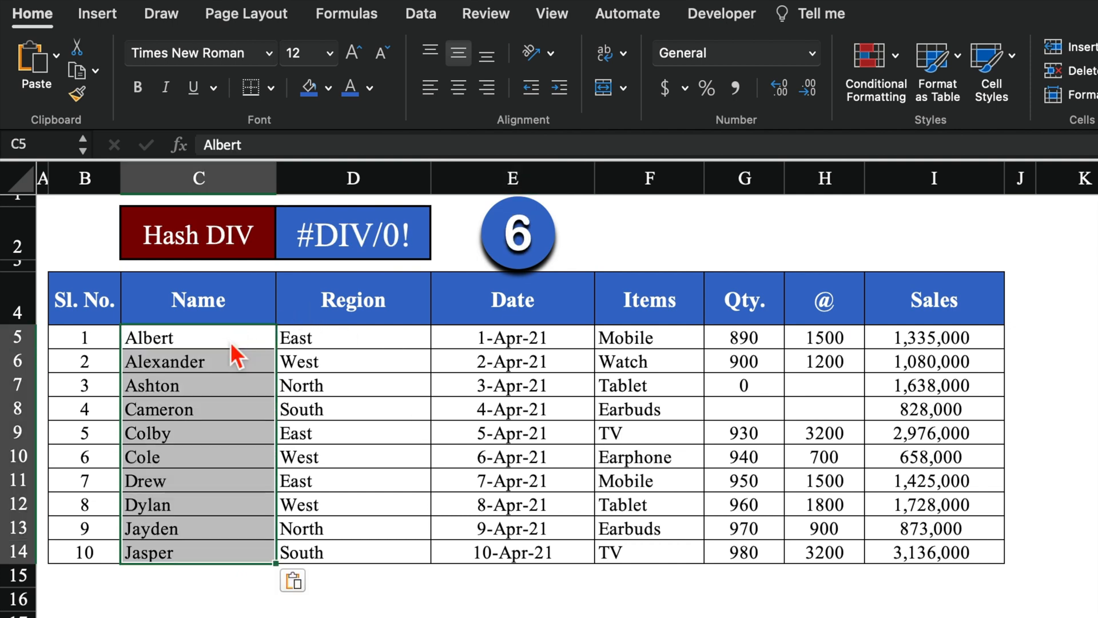
{"action": "left_click", "coordinate": [353, 599]}
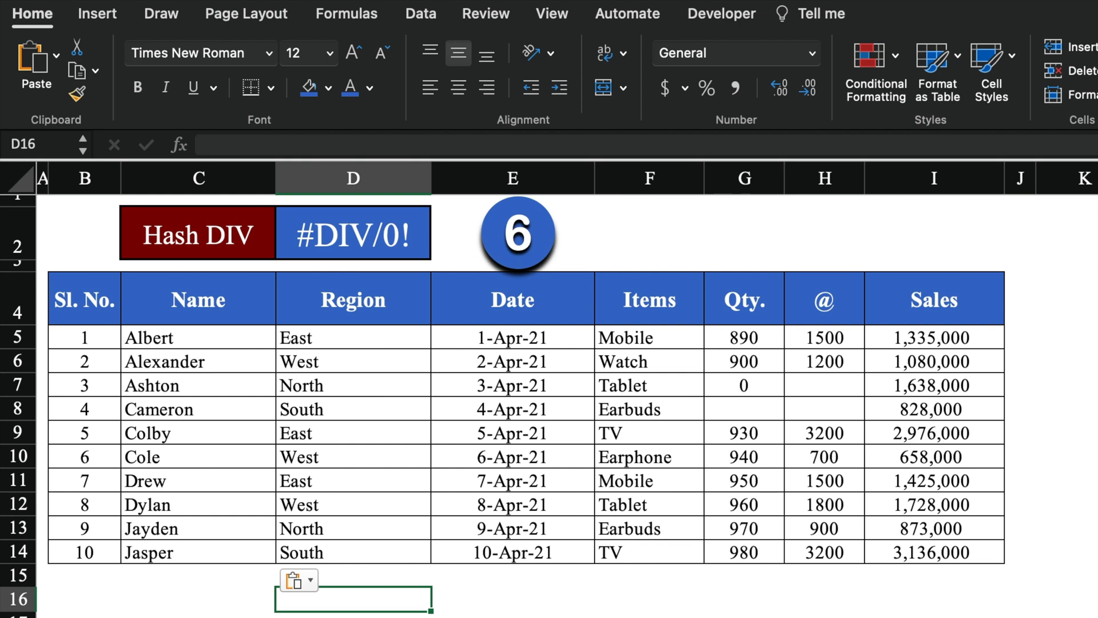
{"action": "key", "text": "Escape"}
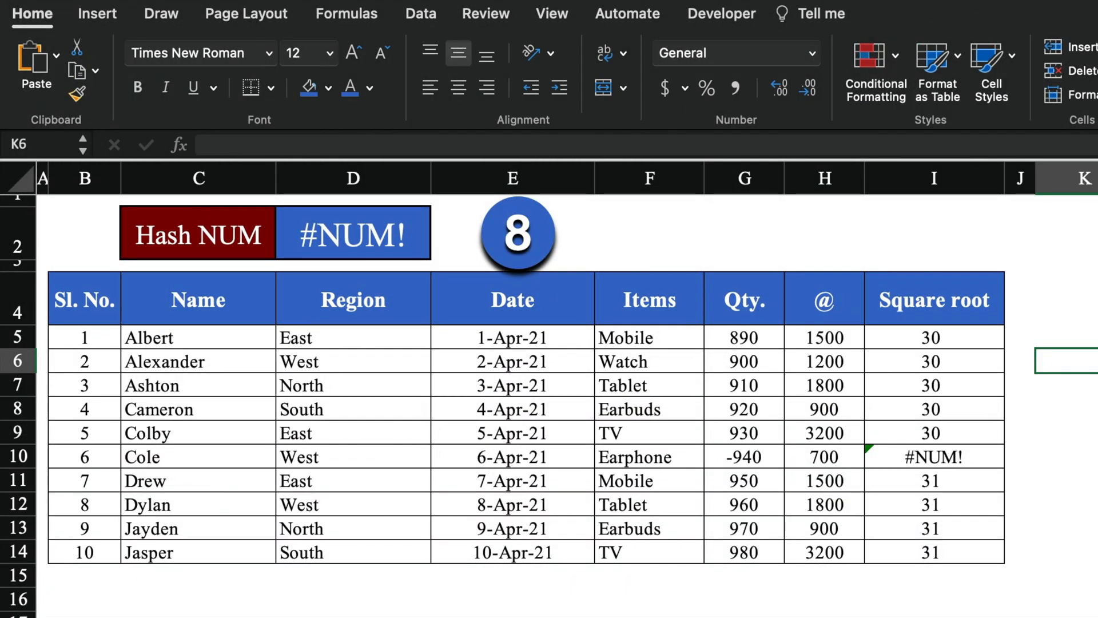
Compare the square-root formulas in I5 and I10 with quantities in G5 and G10
{"action": "left_click", "coordinate": [965, 339]}
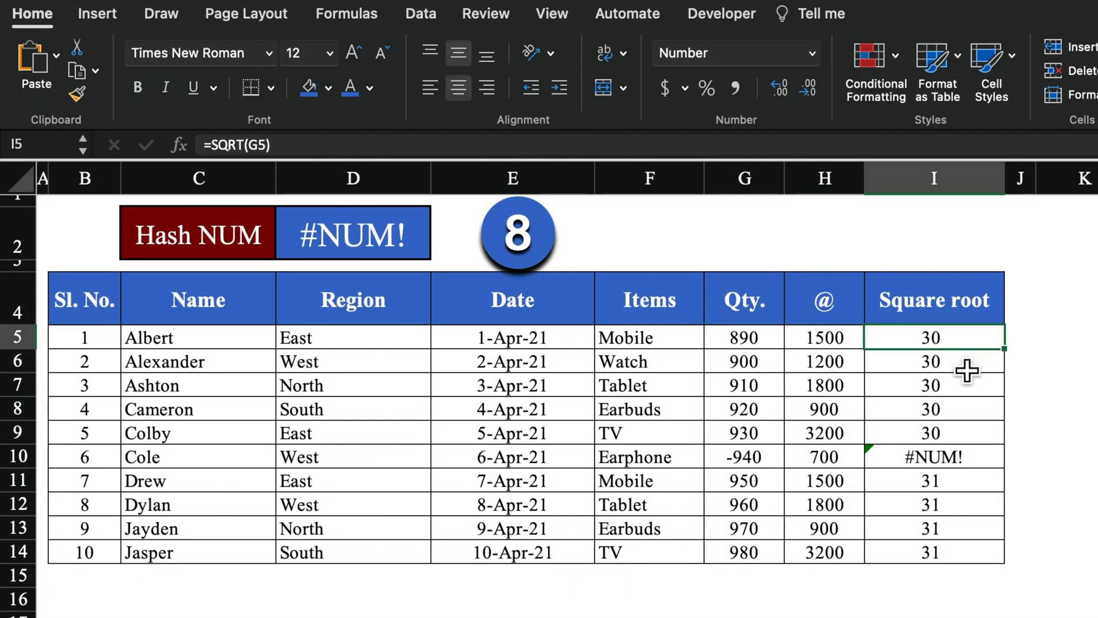
{"action": "left_click", "coordinate": [983, 461]}
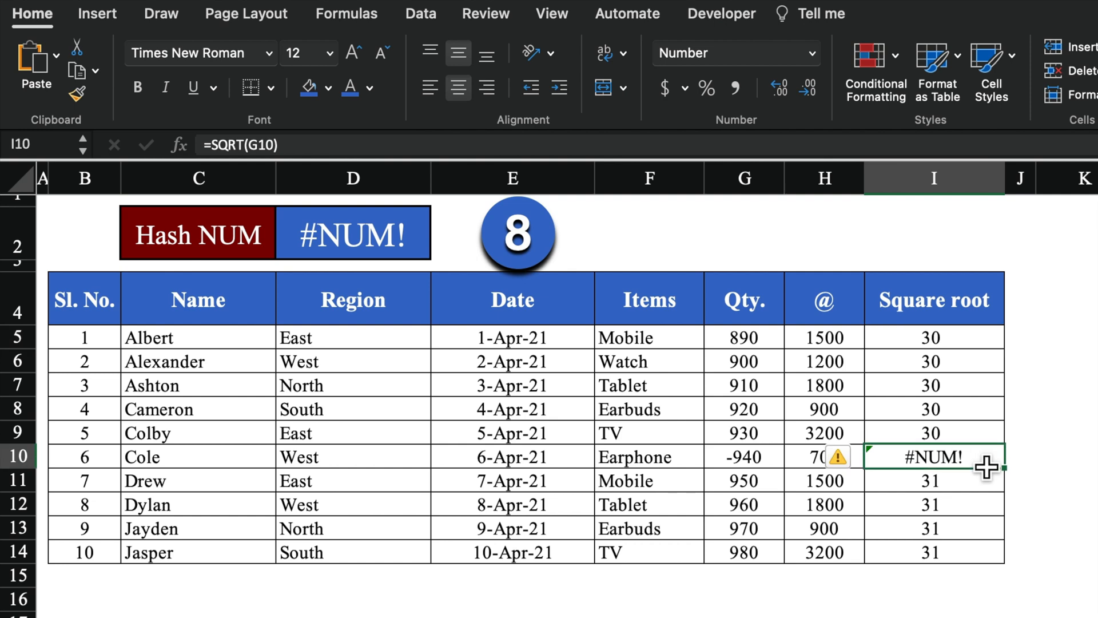
{"action": "left_click", "coordinate": [967, 348]}
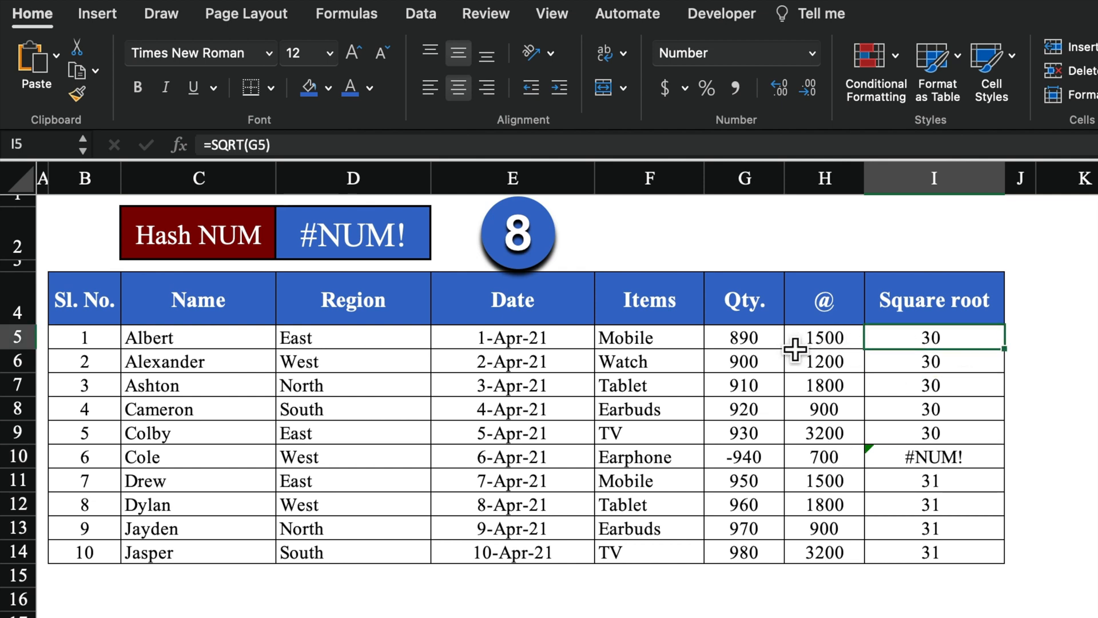
{"action": "left_click", "coordinate": [773, 346]}
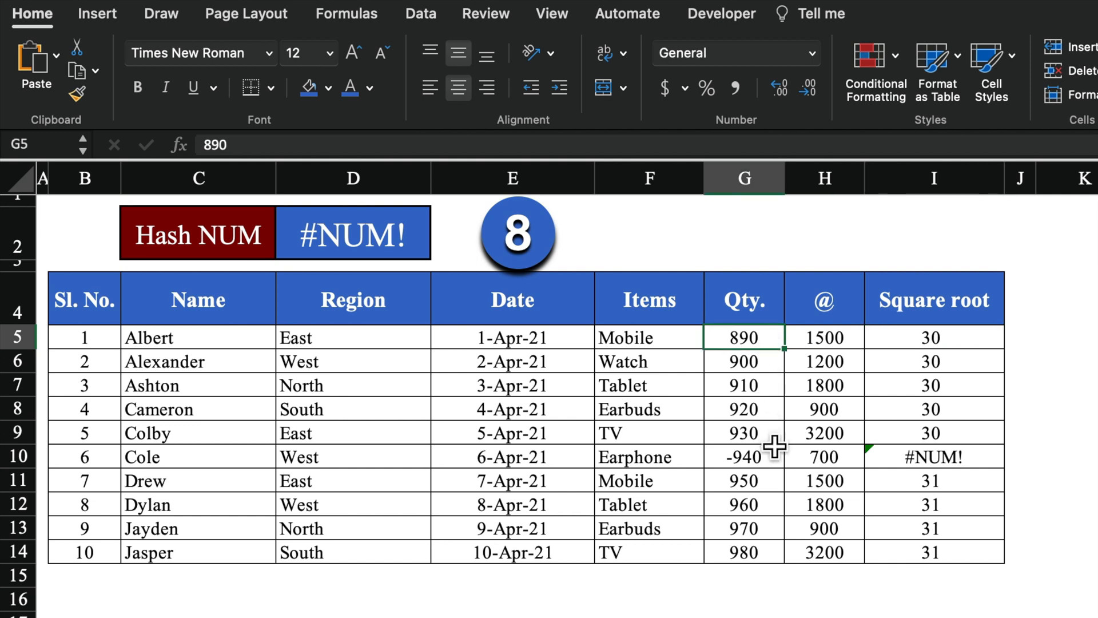
{"action": "left_click", "coordinate": [775, 465]}
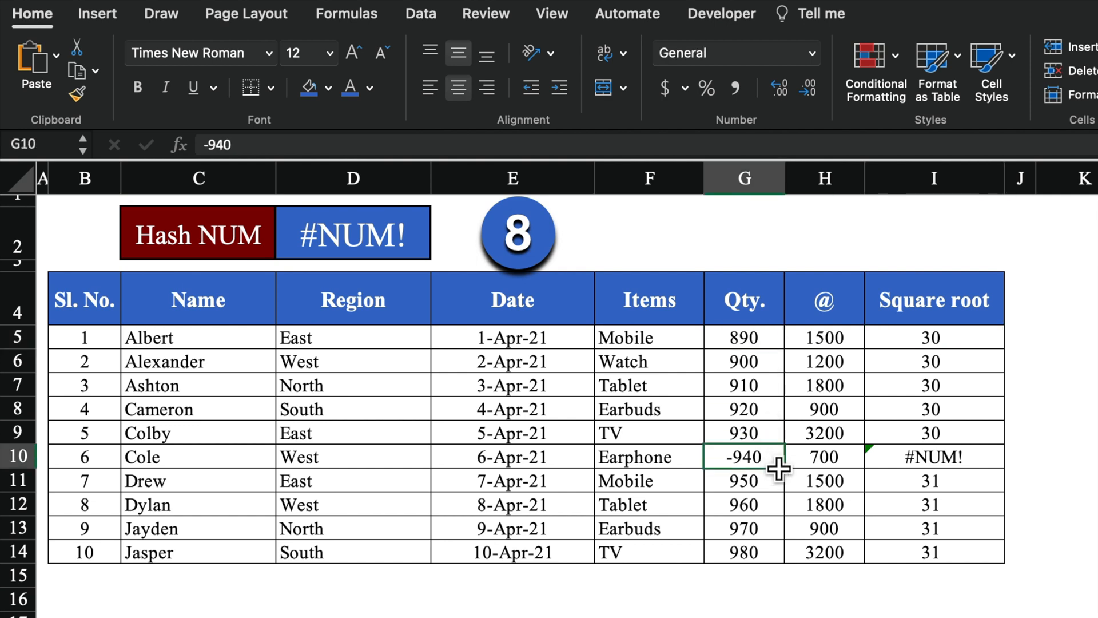
{"action": "left_click", "coordinate": [922, 464]}
Remove the minus sign so Cole's quantity in G10 reads 940
{"action": "left_click", "coordinate": [750, 458]}
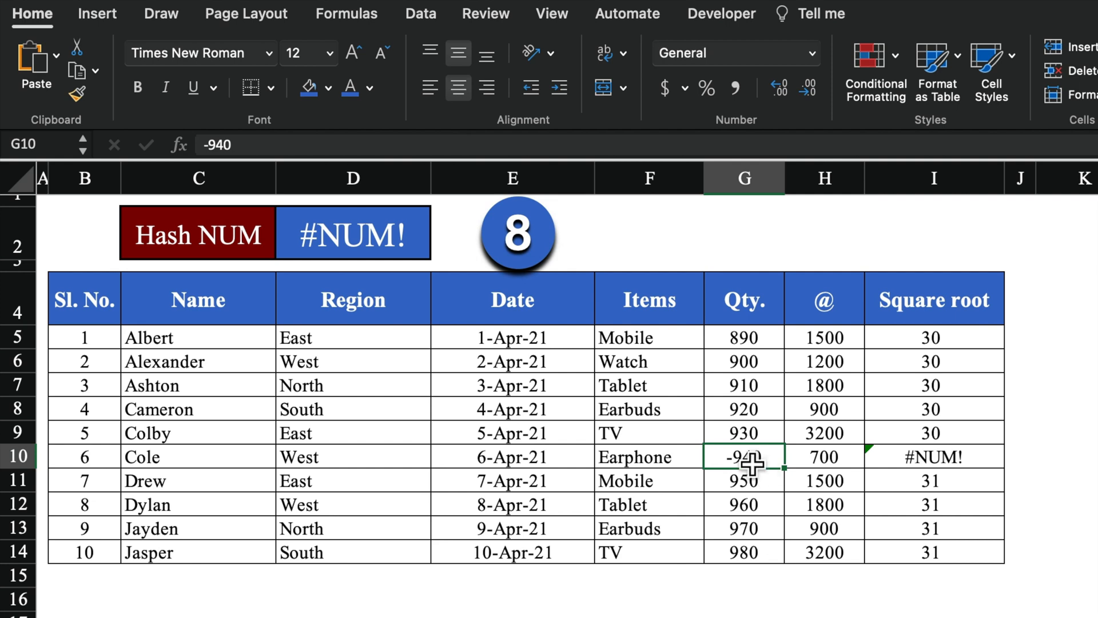
{"action": "left_click", "coordinate": [217, 147]}
{"action": "key", "text": "BackSpace"}
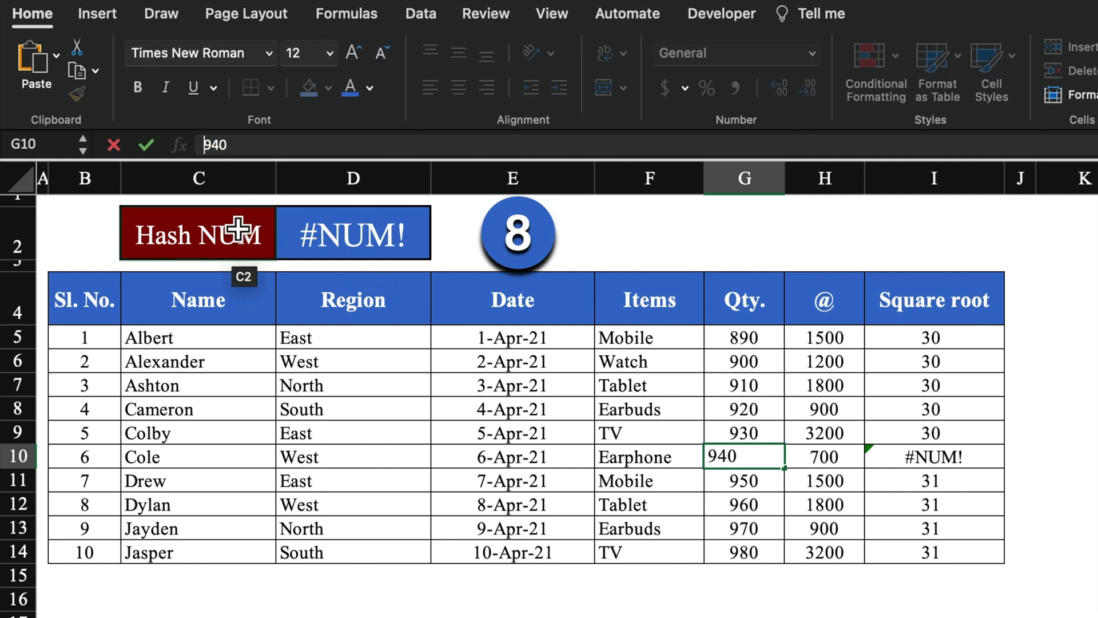
{"action": "key", "text": "Return"}
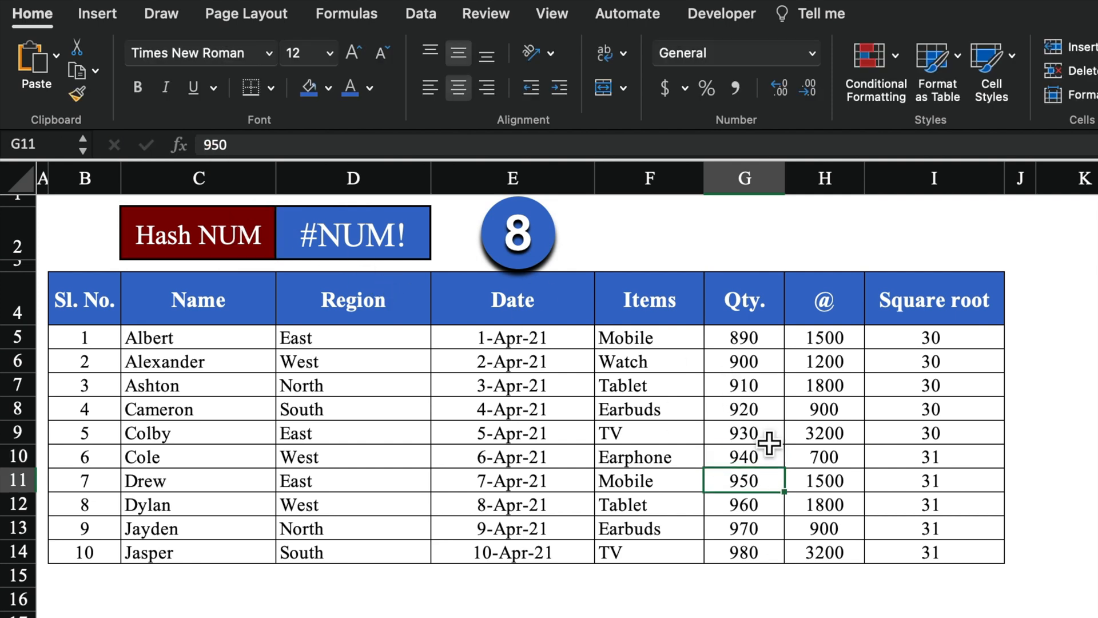
{"action": "left_click", "coordinate": [853, 605]}
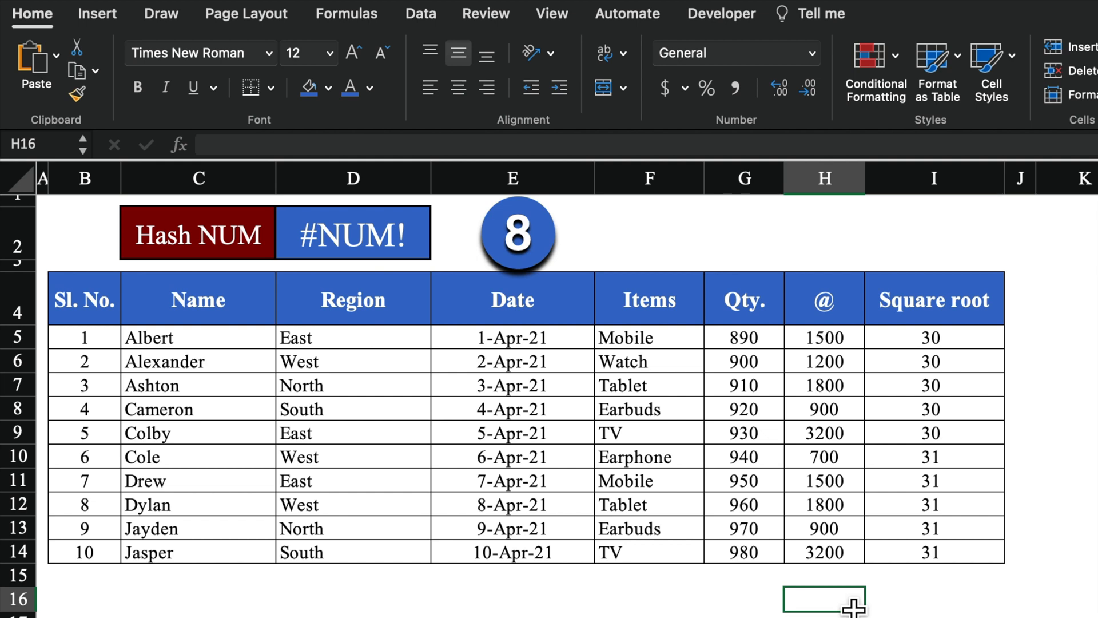